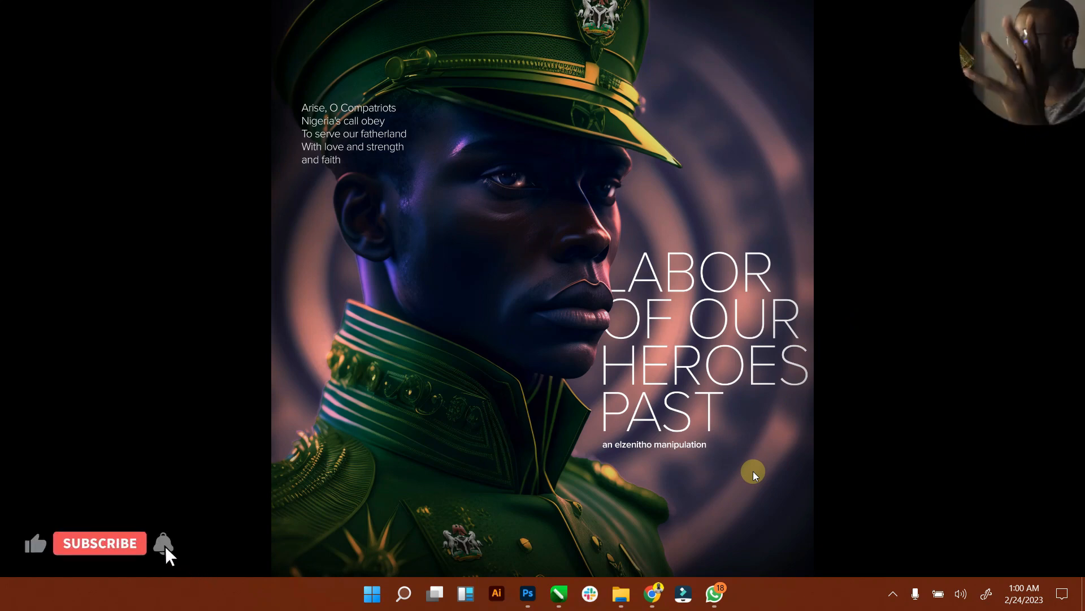
Step: Leave the finished example poster in the image viewer and bring Photoshop to the front
left_click(543, 587)
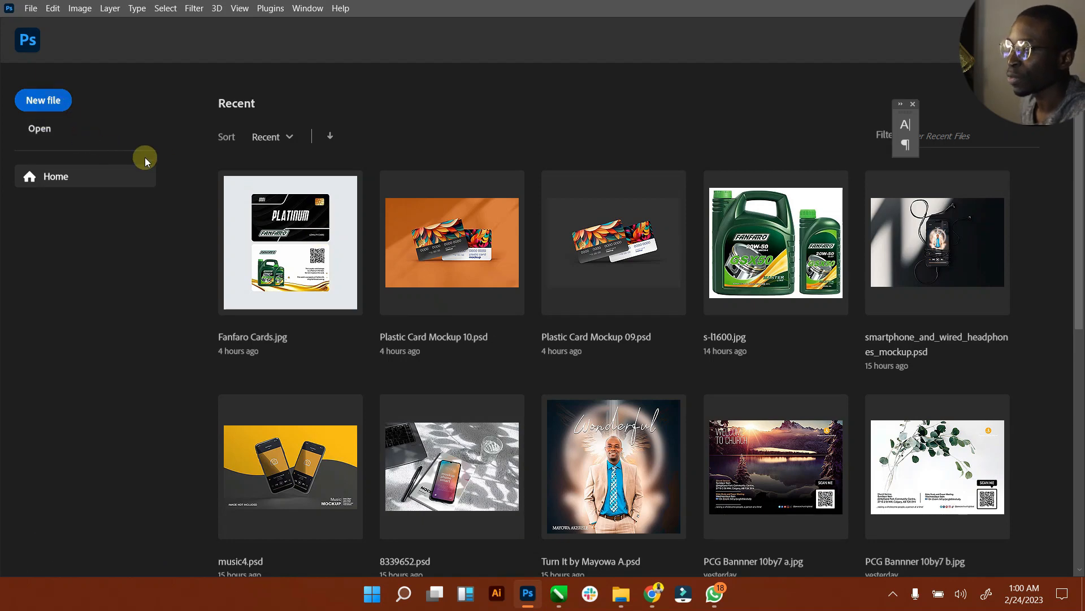
Step: Create a 2000 × 2500 px, 300 ppi RGB document with a yellow background
left_click(59, 106)
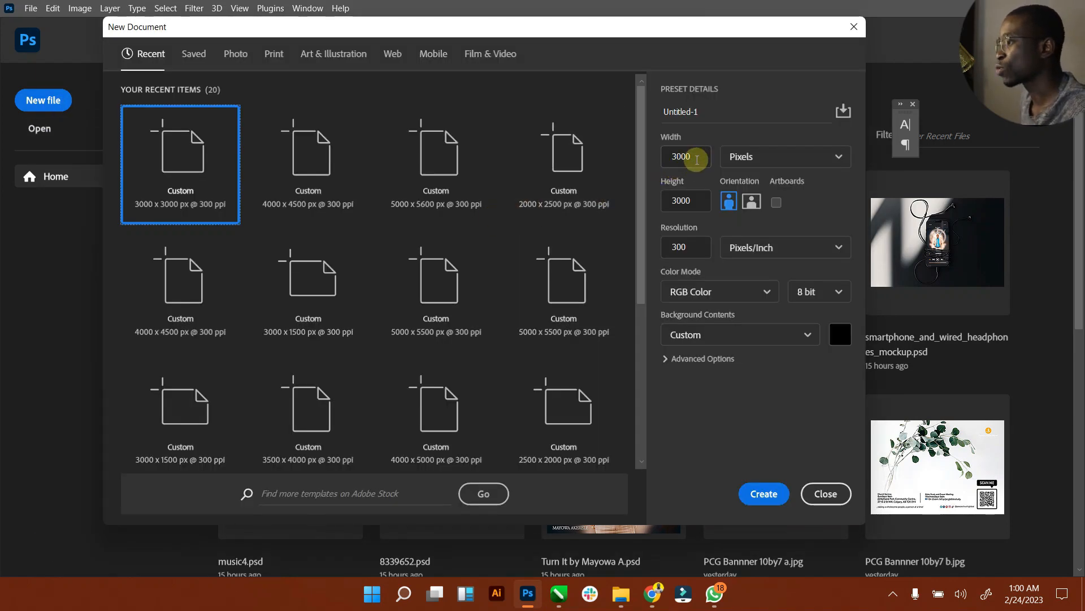
left_click_drag(690, 158, 652, 164)
type("2000")
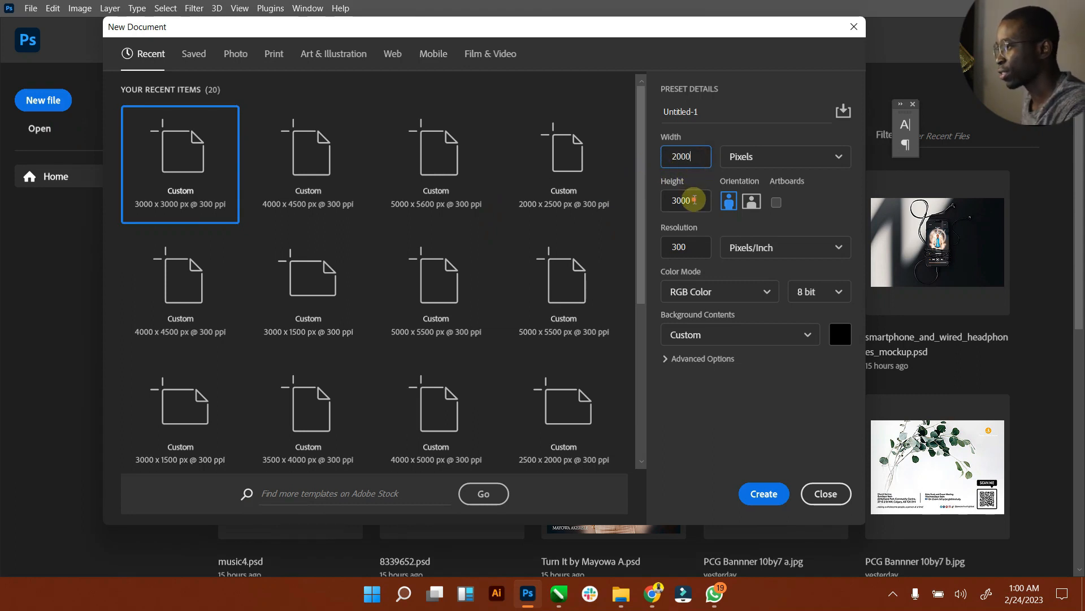
left_click_drag(693, 200, 635, 201)
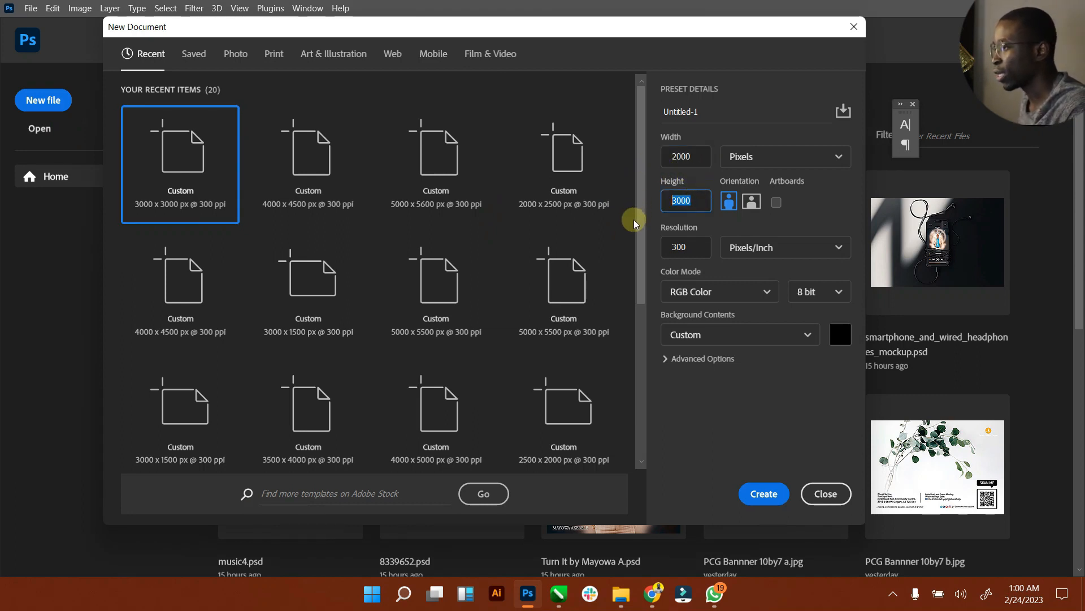
type("2500")
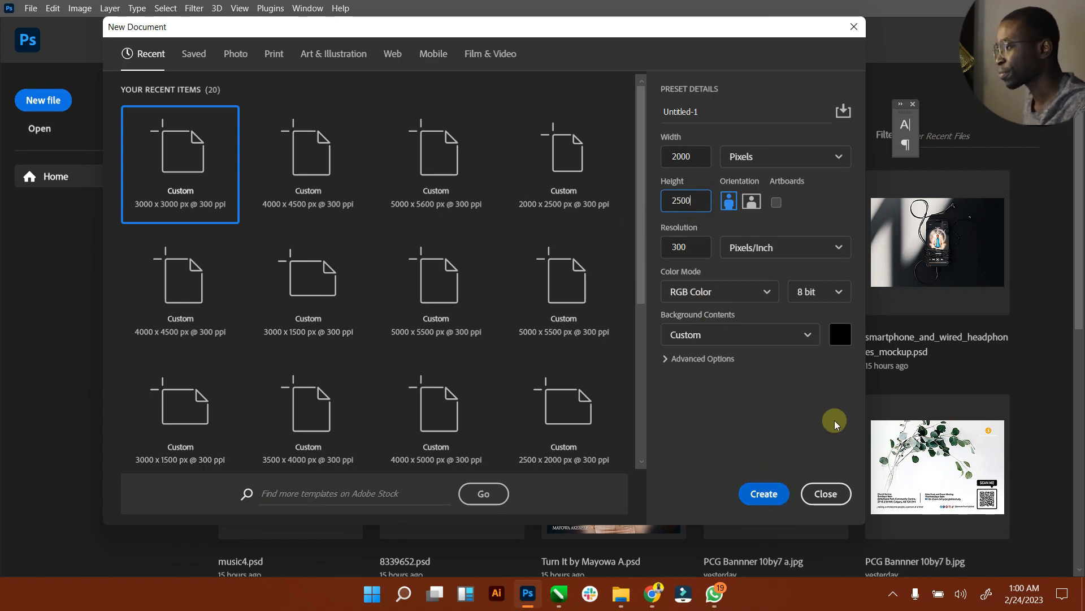
left_click(841, 334)
left_click(752, 151)
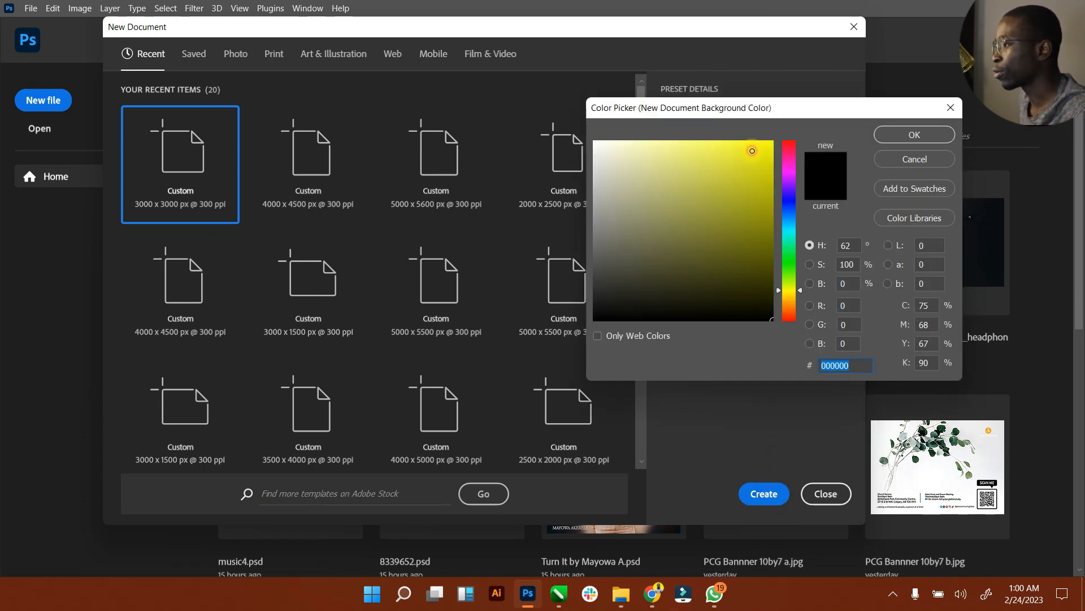
left_click(886, 139)
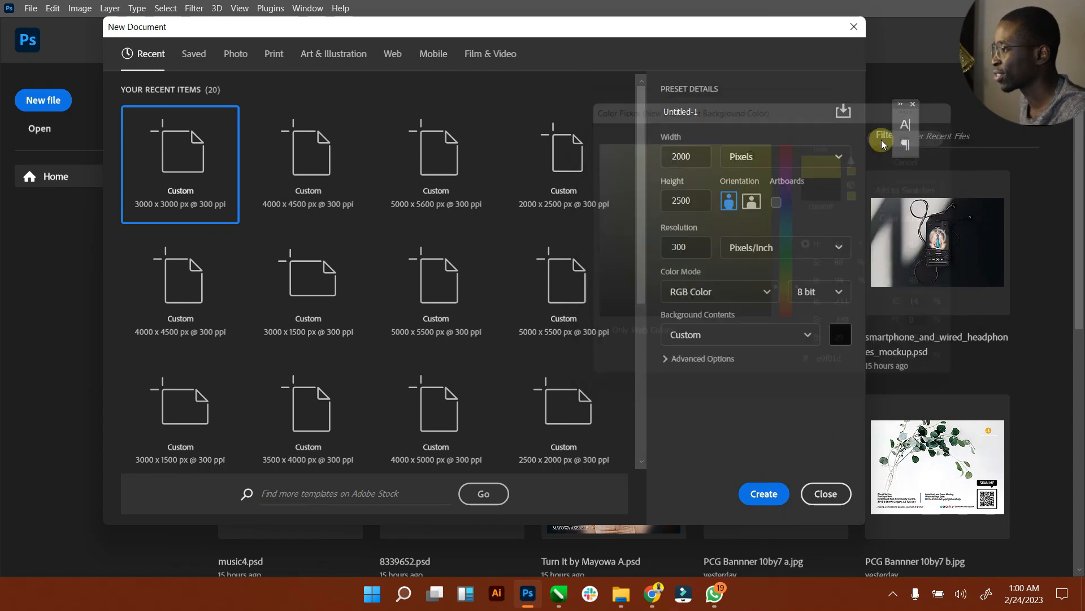
left_click(764, 496)
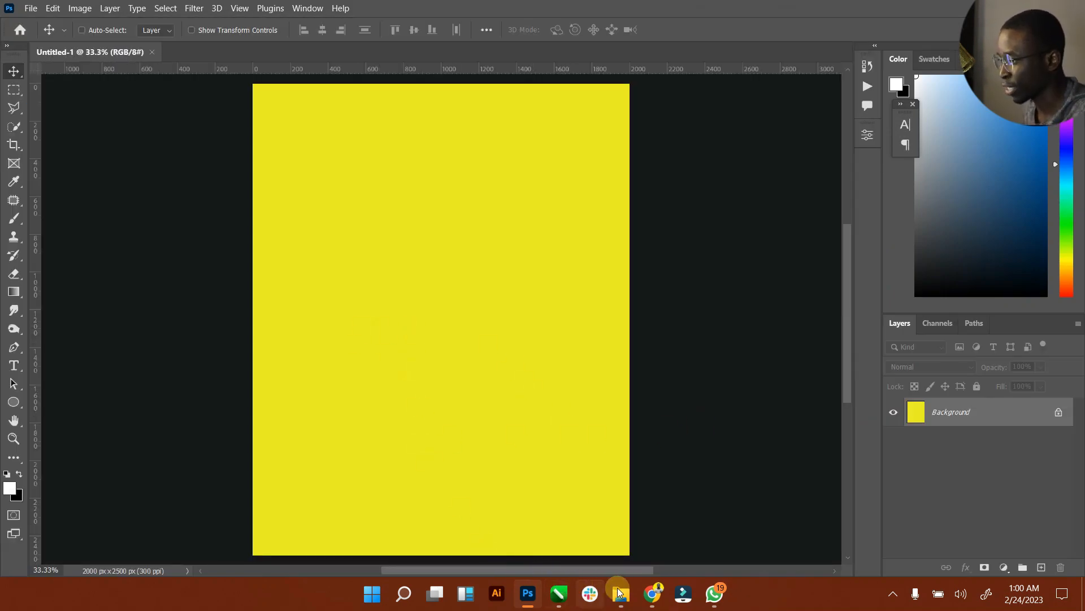
Step: Place the pngwing.com tennis ball PNG from Downloads onto the yellow canvas as its own layer
mouse_move(620, 593)
left_click(603, 473)
mouse_move(156, 183)
left_mouse_down()
mouse_move(605, 396)
mouse_move(558, 586)
mouse_move(526, 585)
mouse_move(533, 524)
mouse_move(451, 389)
left_mouse_up()
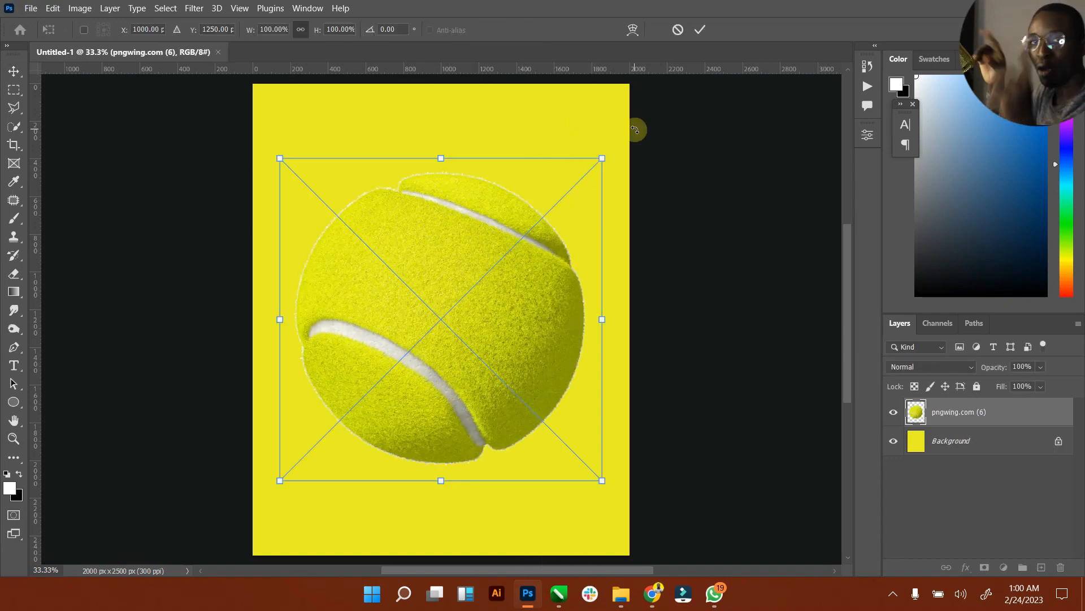
left_click(698, 31)
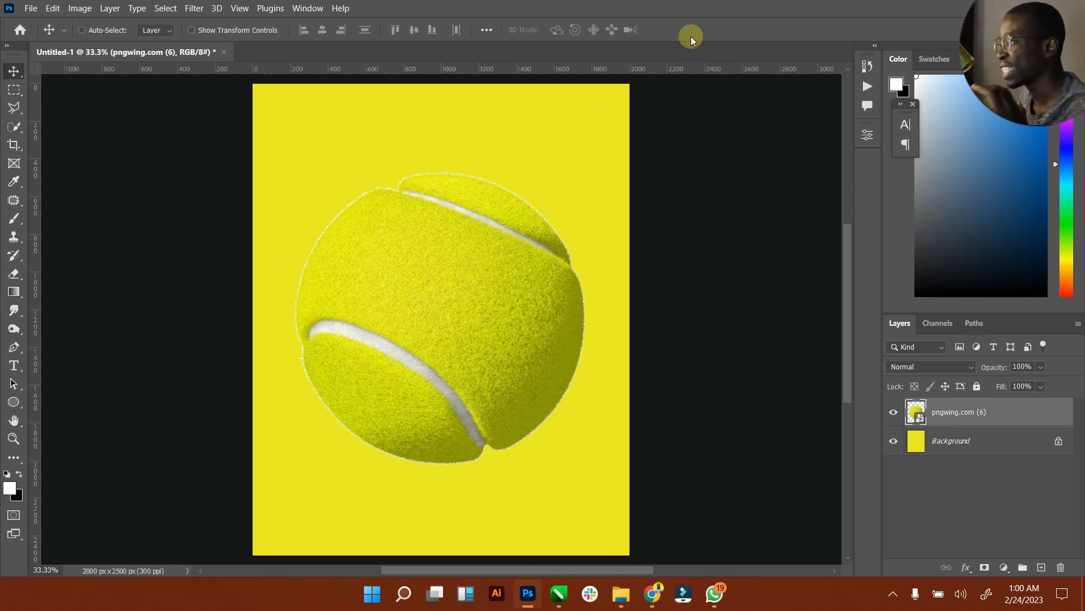
left_click(965, 442)
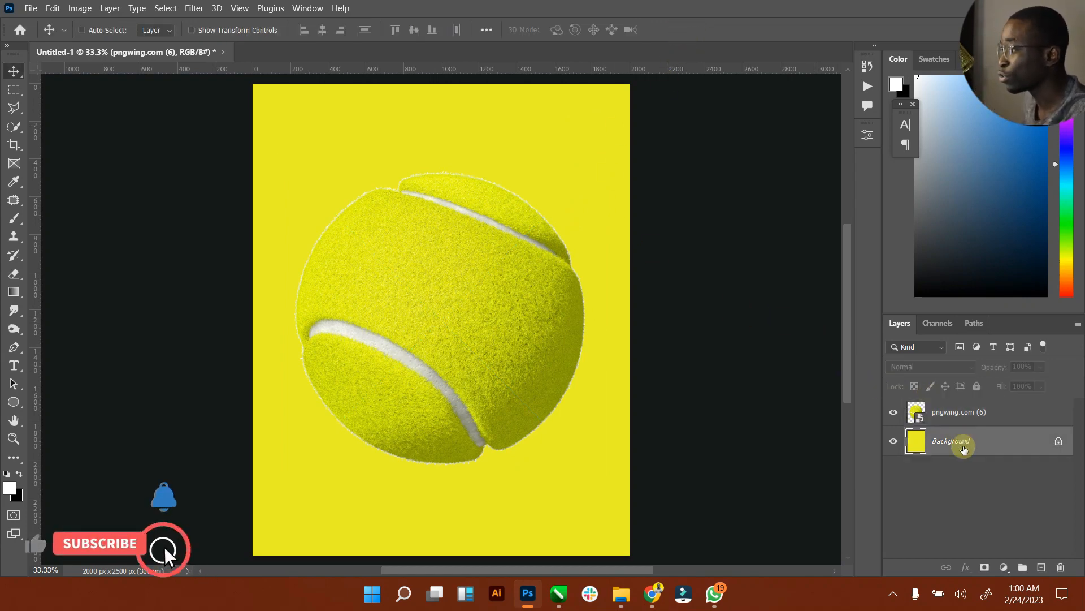
Step: Unlock the Background into Layer 0 and add a Solid Color fill layer
left_click(1059, 440)
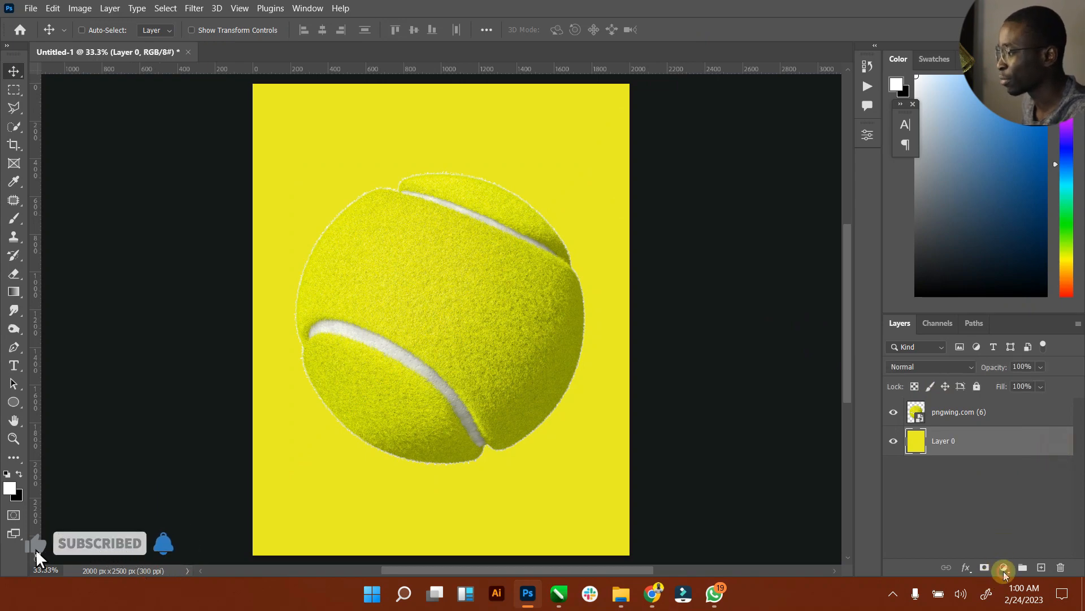
left_click(1004, 567)
left_click(989, 324)
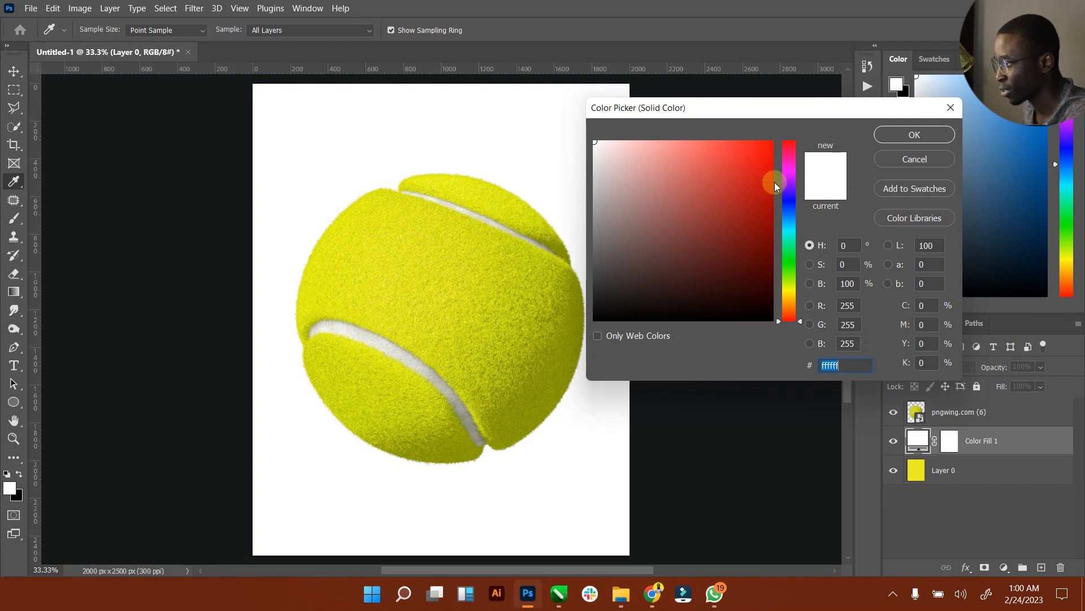
Step: Set the fill layer's colour to pale yellow e7f47d
mouse_move(745, 176)
left_mouse_down()
mouse_move(763, 165)
mouse_move(756, 186)
left_mouse_up()
left_click_drag(786, 267, 790, 278)
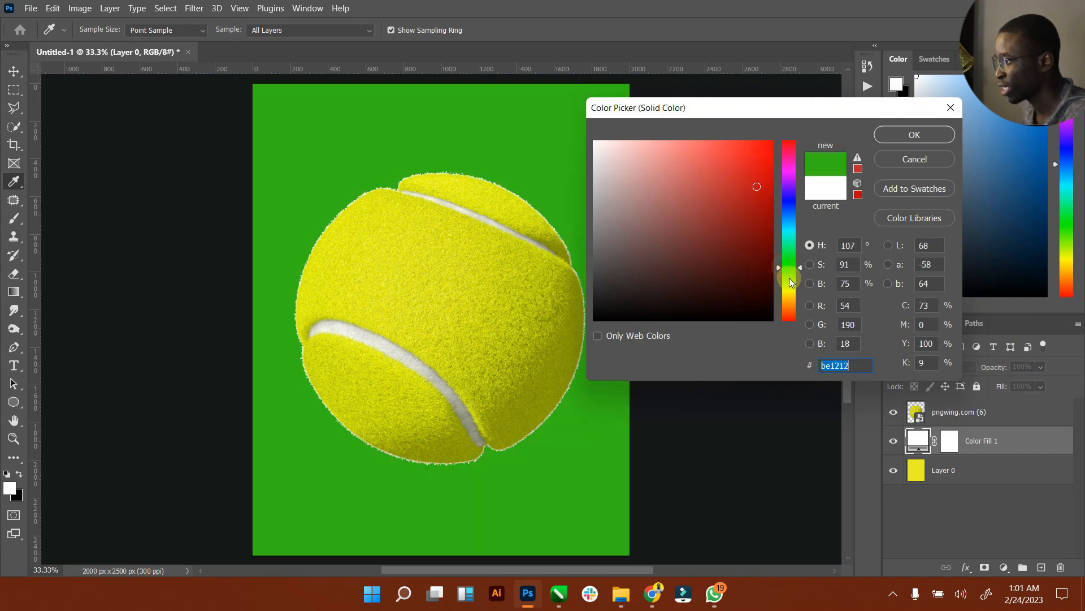
left_click(544, 318)
mouse_move(743, 243)
left_mouse_down()
mouse_move(756, 266)
mouse_move(756, 239)
left_mouse_up()
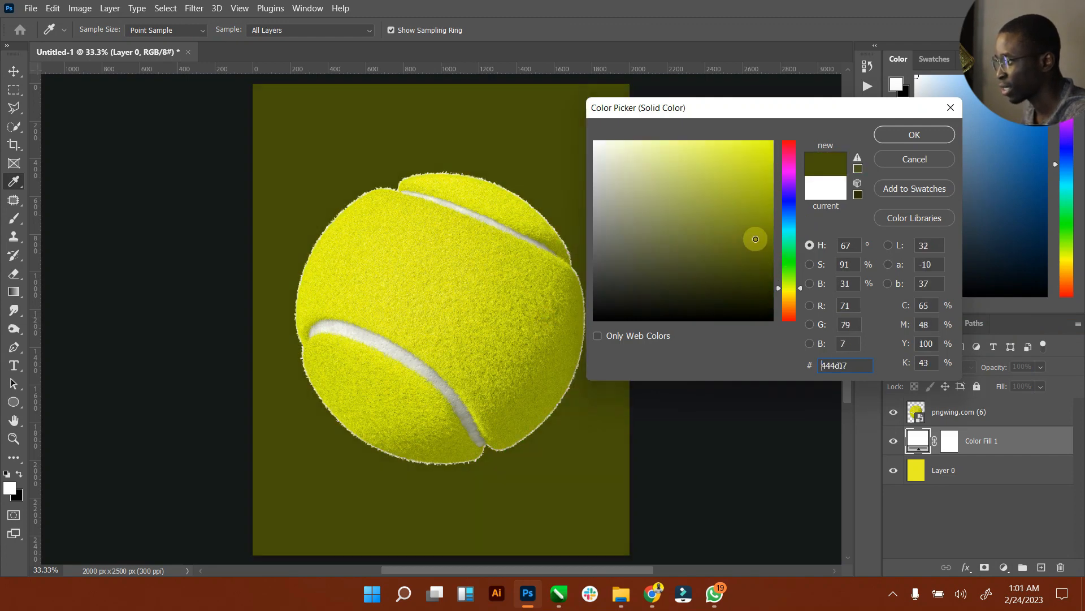
left_click(721, 174)
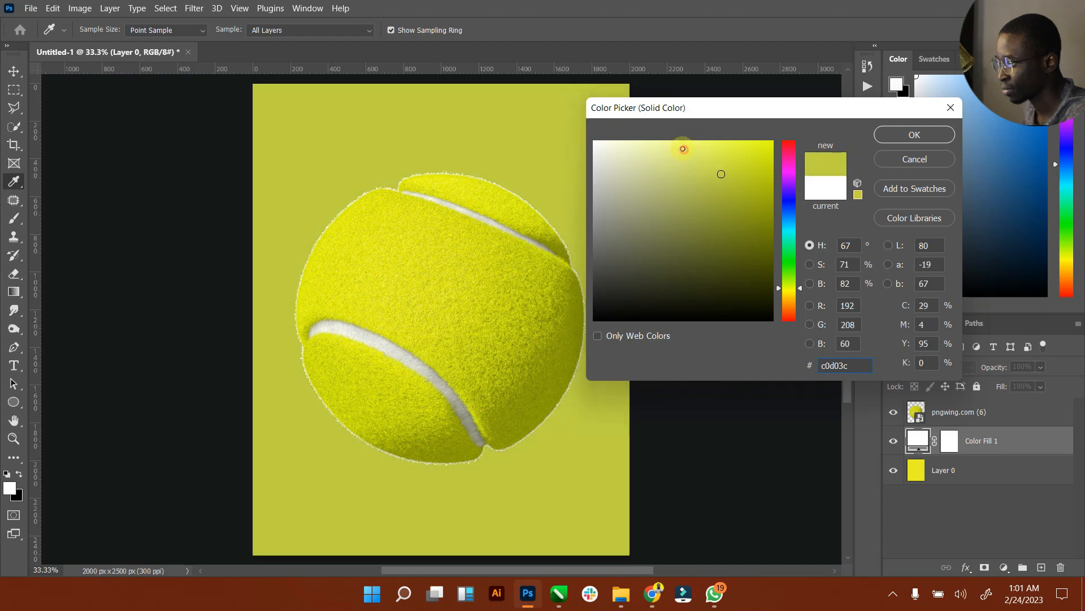
left_click(683, 149)
left_click_drag(681, 148, 682, 149)
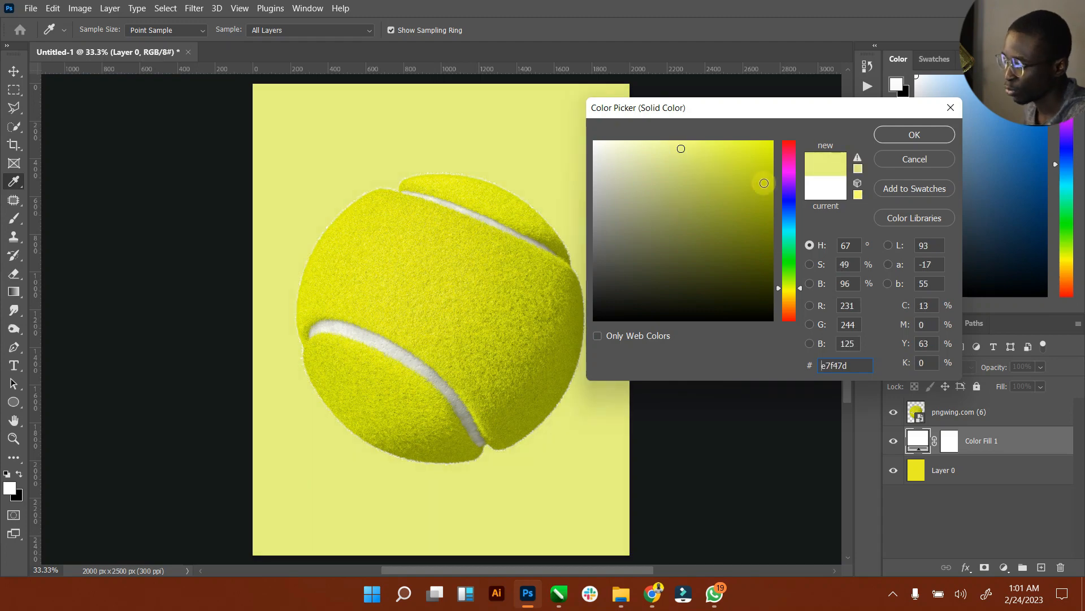
left_click(891, 142)
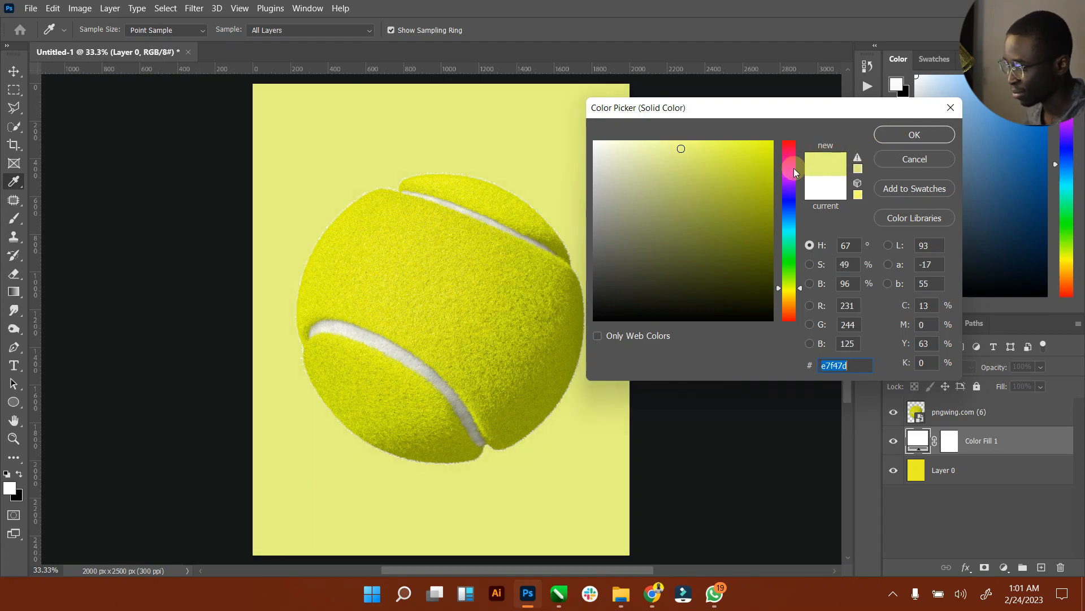
left_click(915, 135)
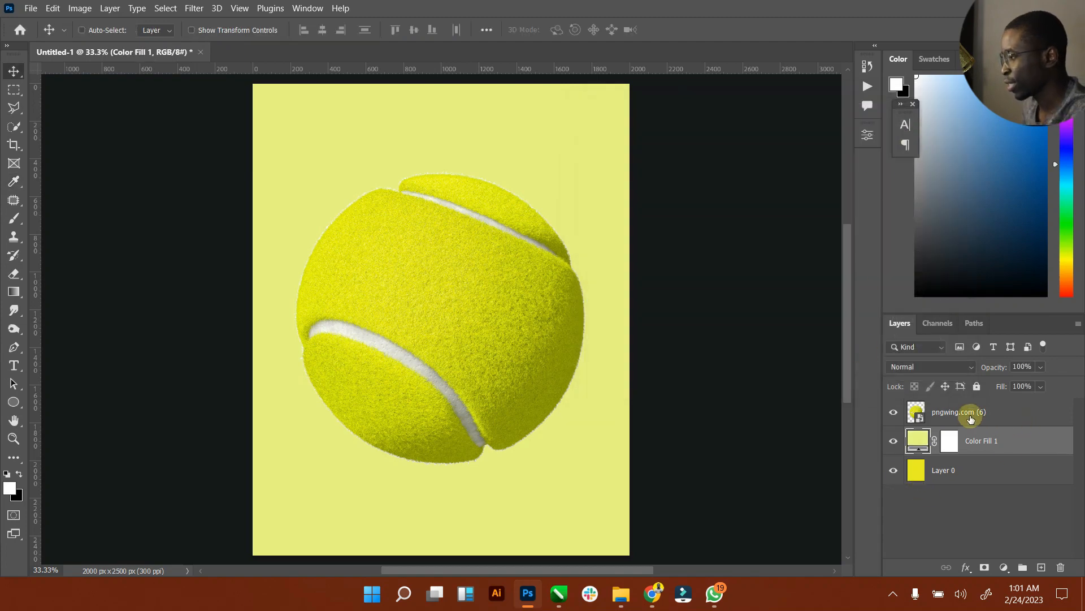
Step: Rename the tennis ball's layer to 'Tennisball'
right_click(972, 415)
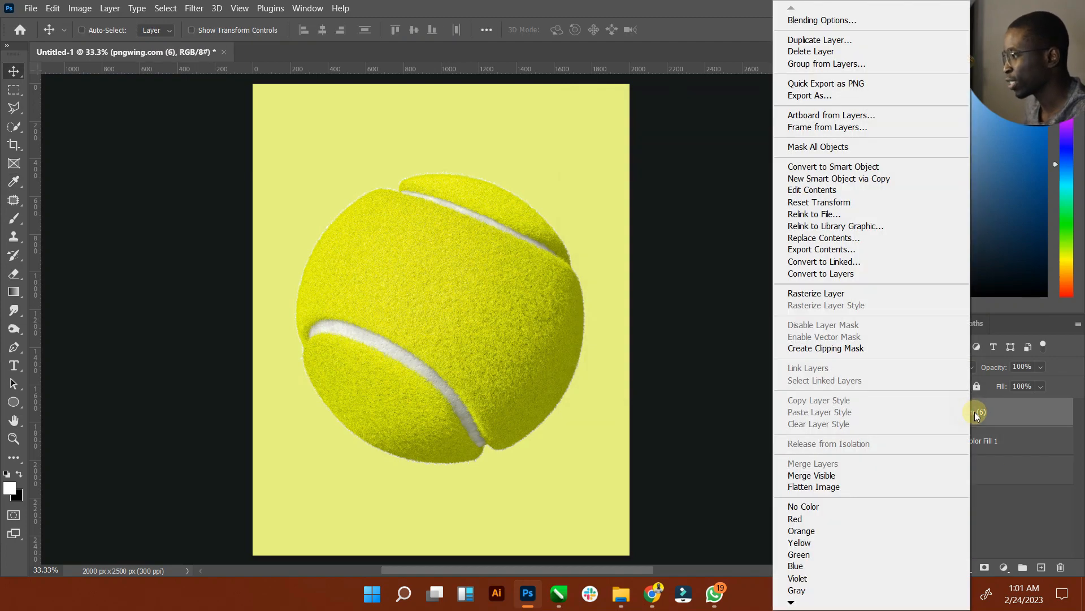
left_click(977, 416)
double_click(970, 413)
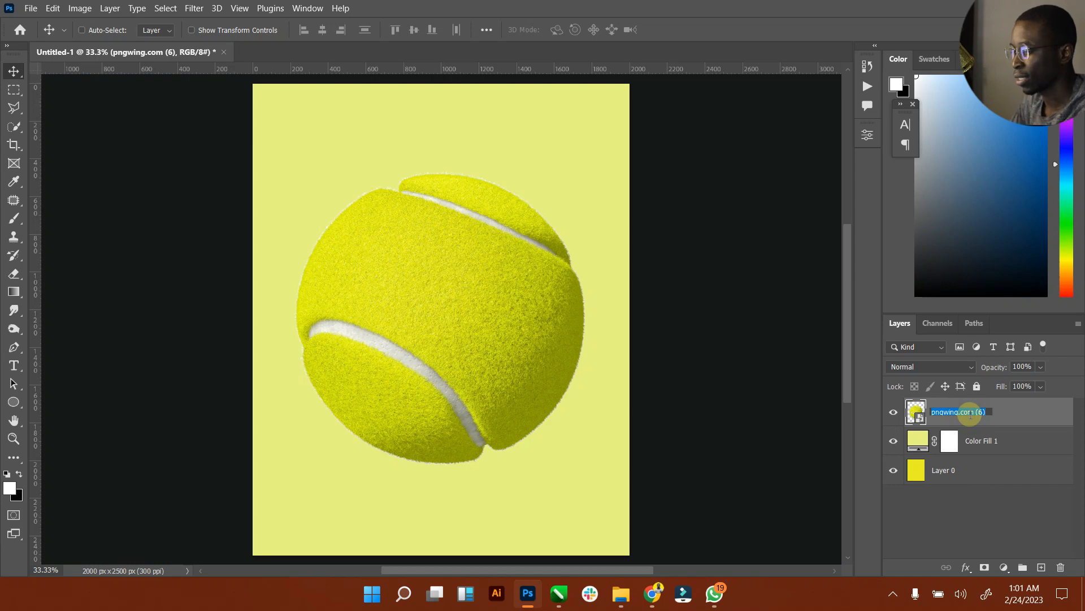
type("Twn")
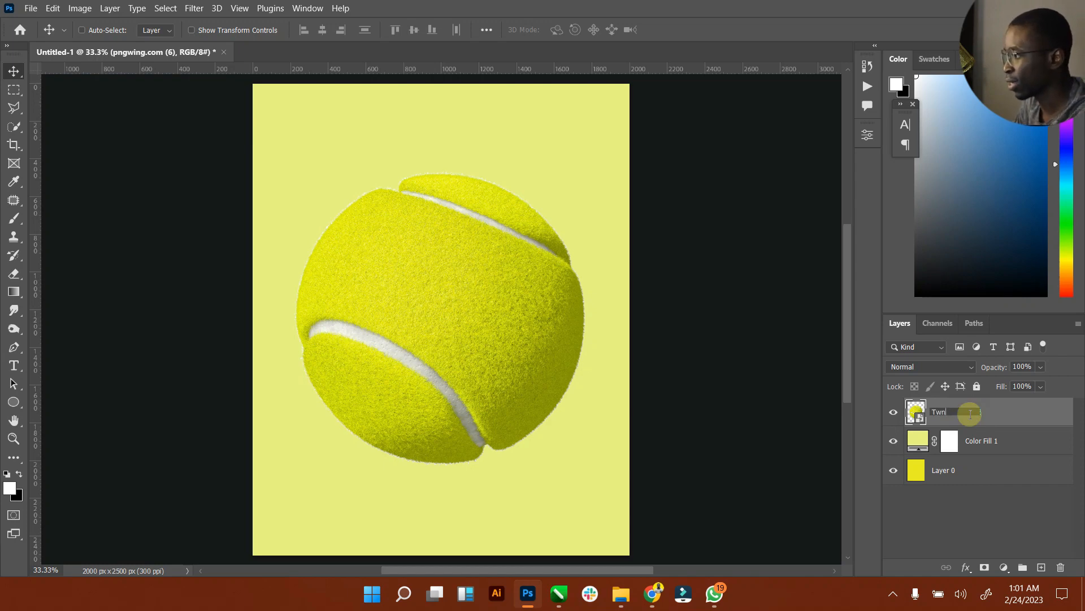
type("nisball")
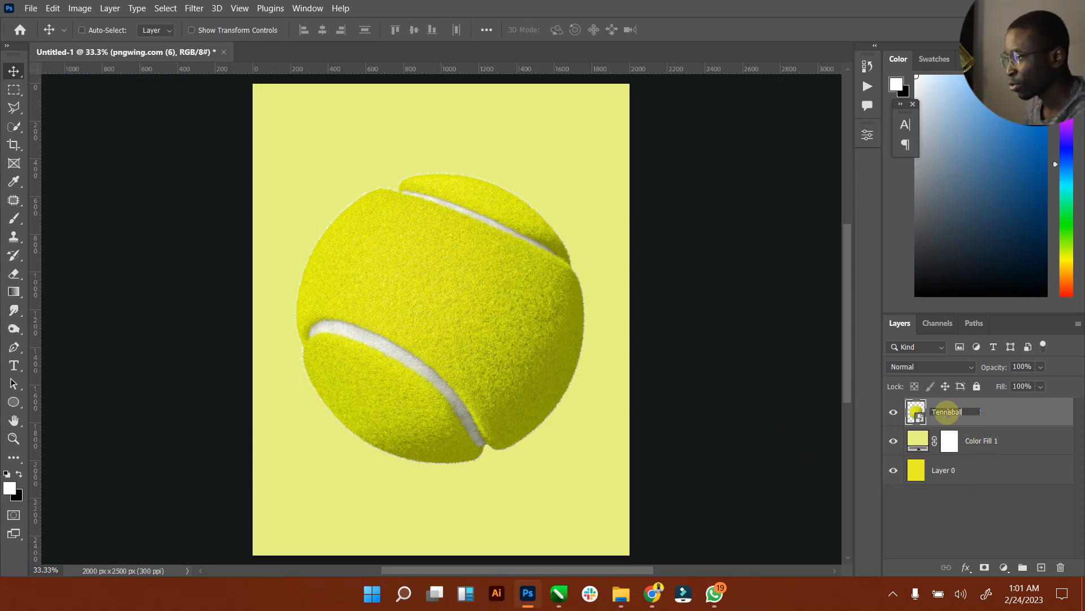
left_click(1010, 416)
Step: Scale the tennis ball down to about 54%, roughly 932 px square, centred on the poster
left_click(221, 30)
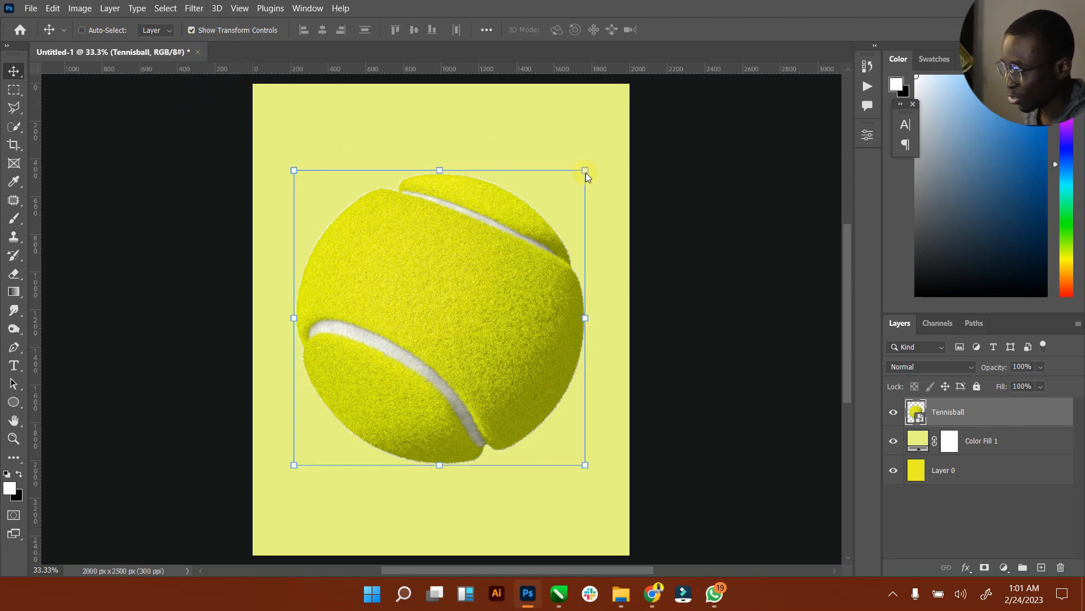
key("ctrl+t")
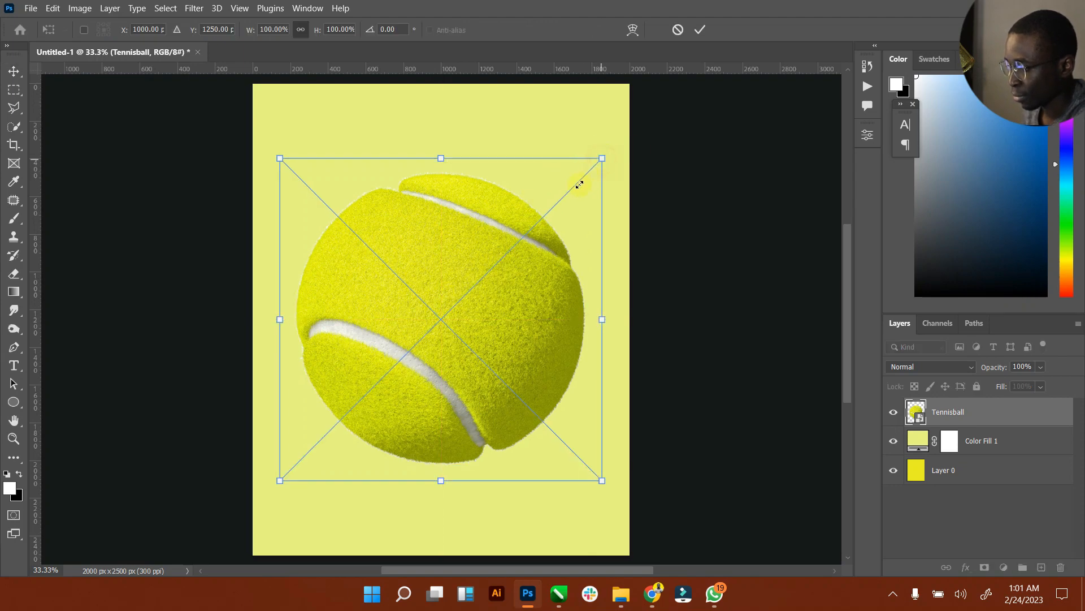
left_click_drag(579, 184, 528, 232)
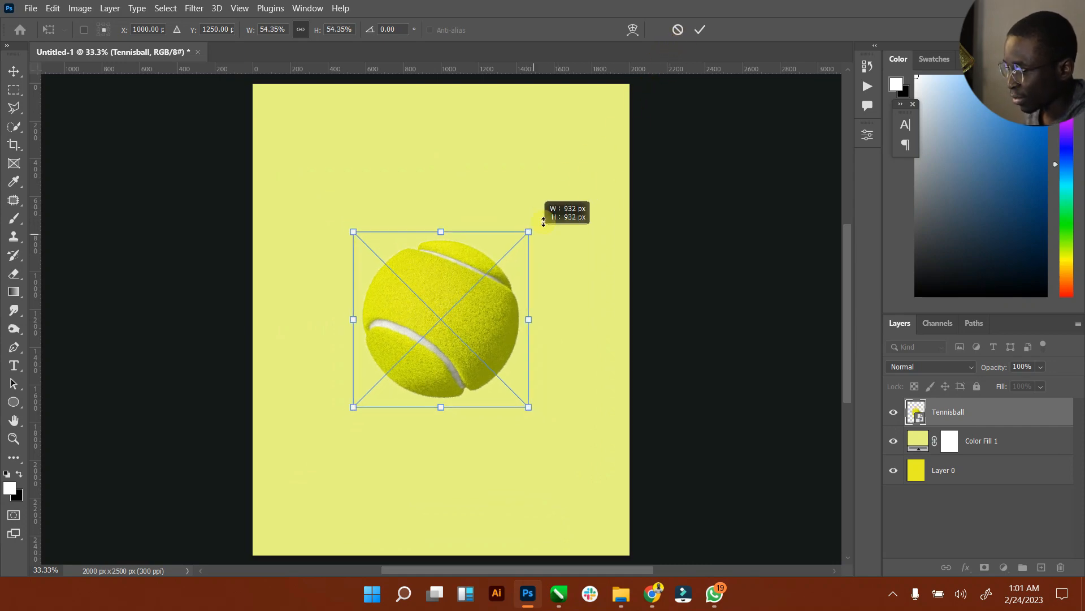
left_click(700, 29)
left_click(13, 81)
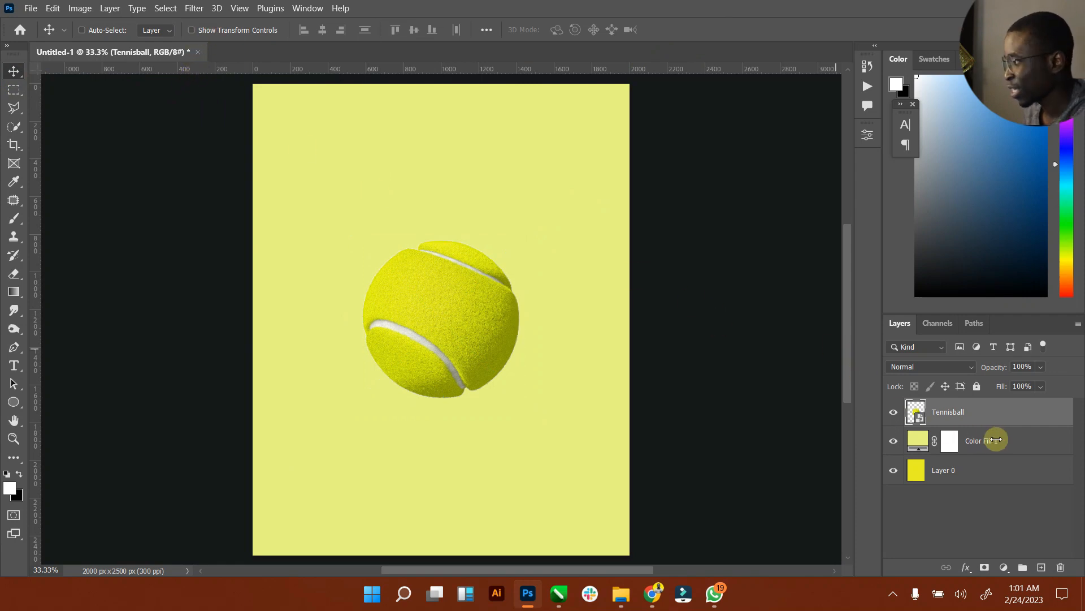
left_click(1004, 441)
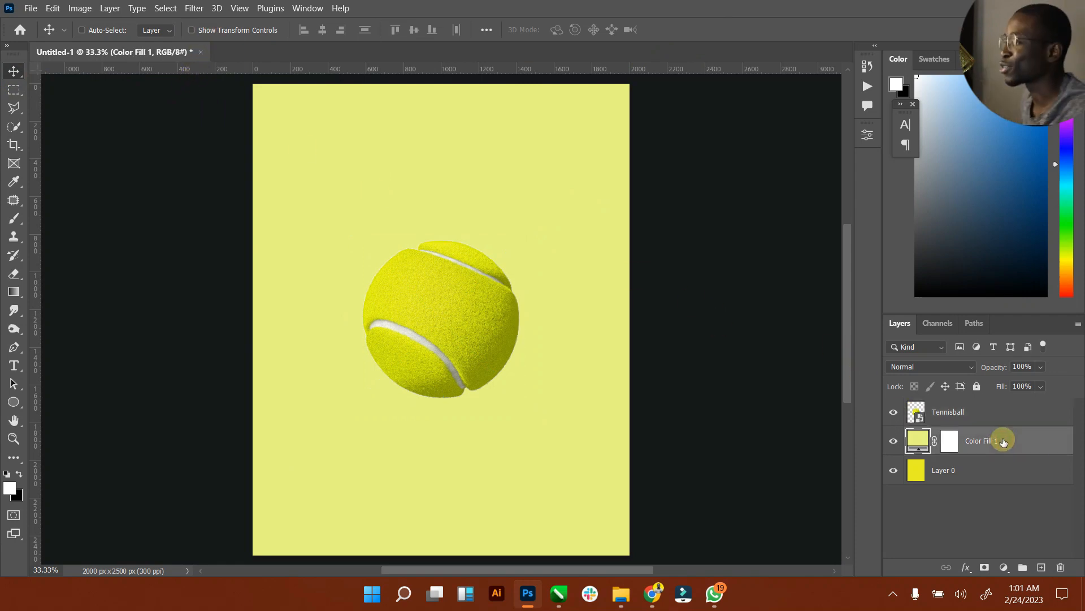
Step: Add a new empty layer named 'Light' above the colour fill
left_click(1041, 567)
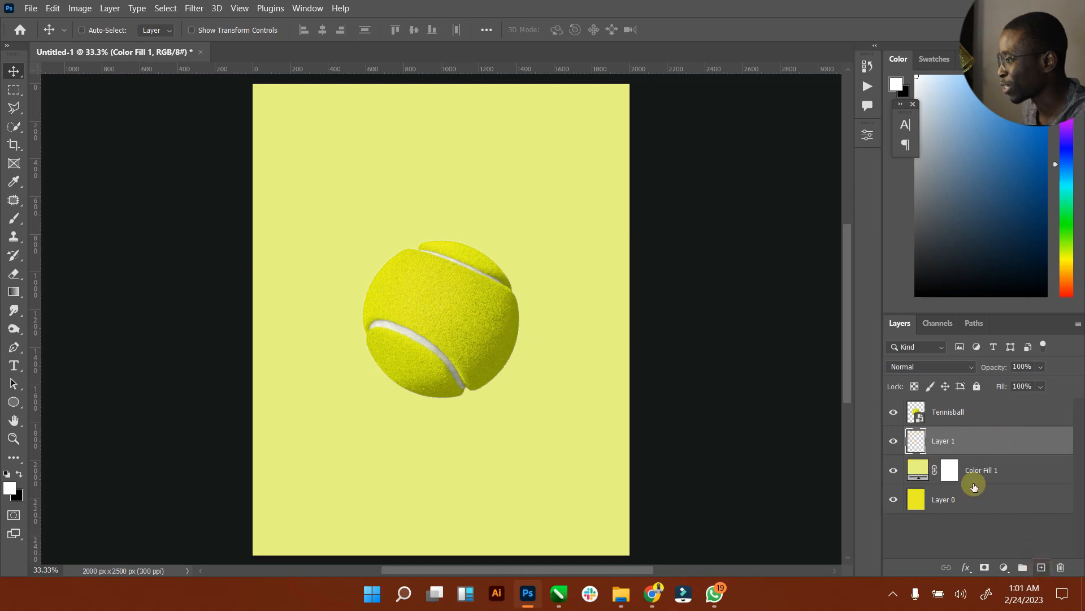
left_click(938, 441)
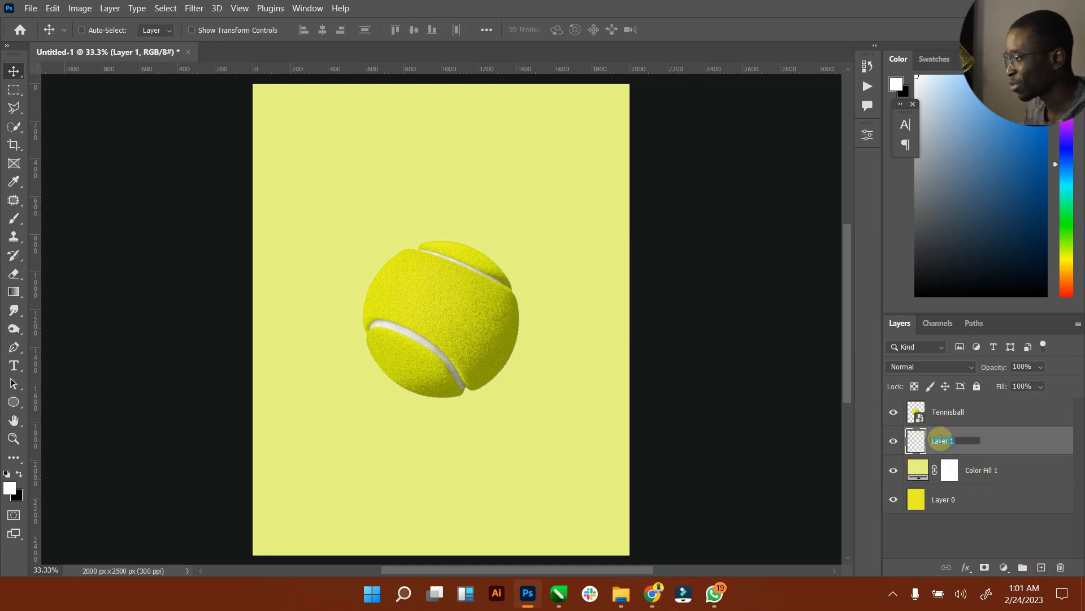
type("L")
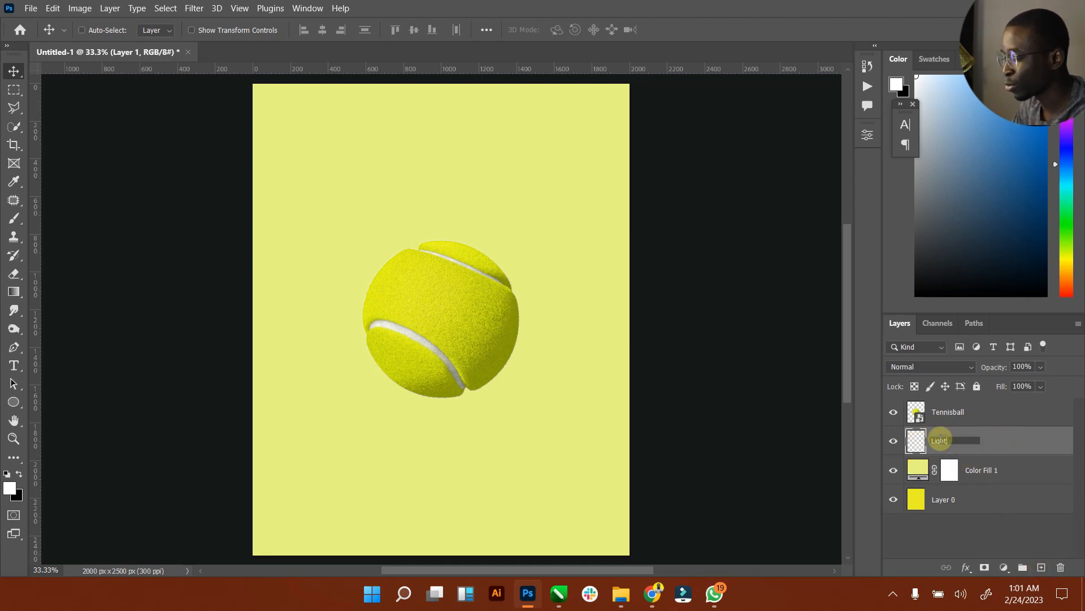
type("ight")
key("Return")
Step: Paint a large soft pale-cream glow behind the ball using a lightened background yellow
left_click(10, 487)
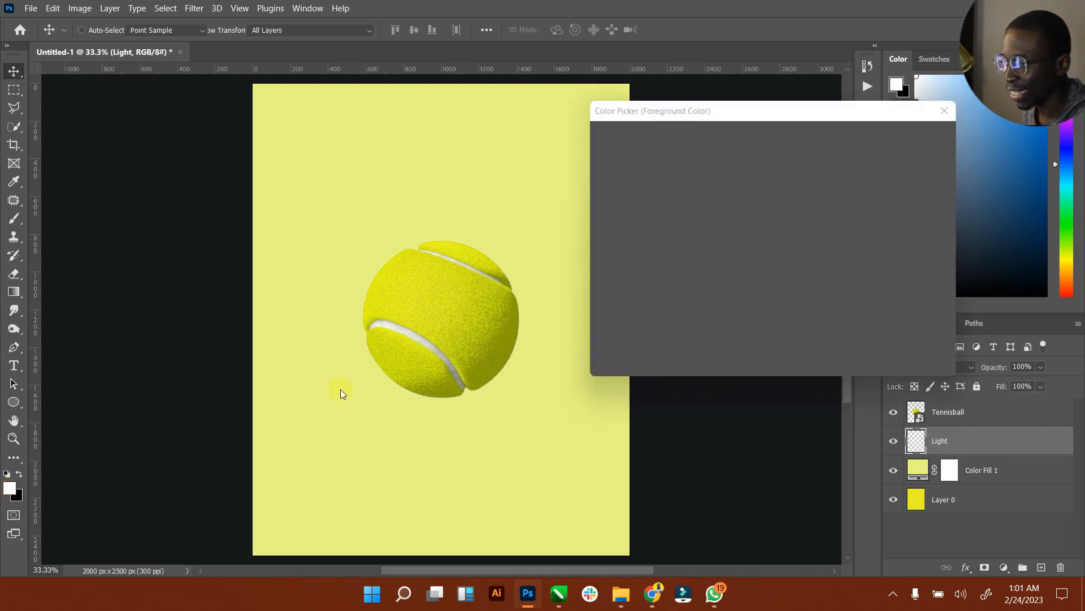
left_click(358, 378)
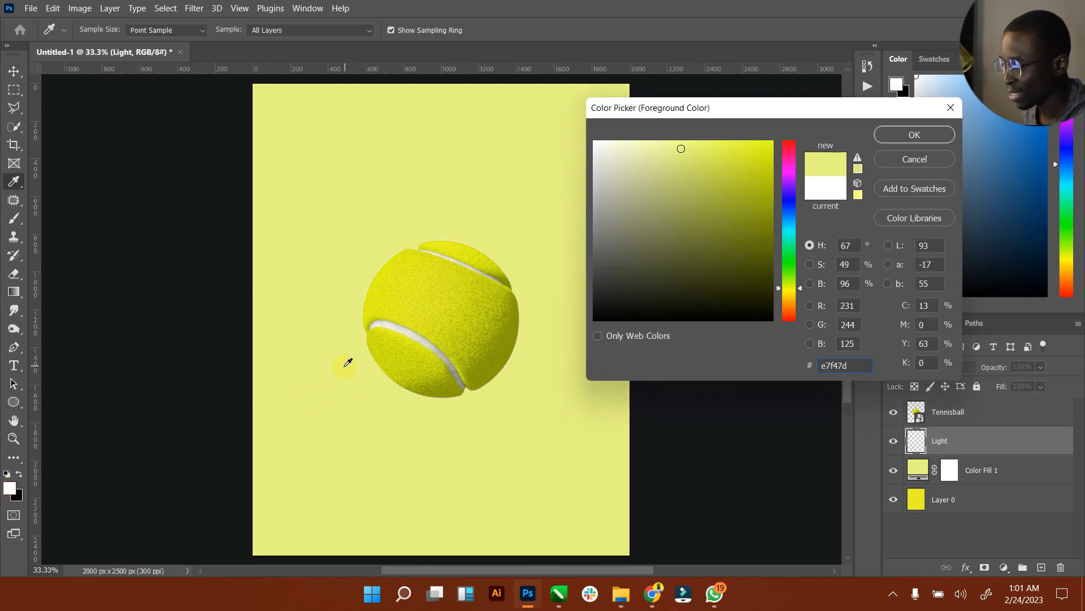
left_click_drag(684, 148, 641, 142)
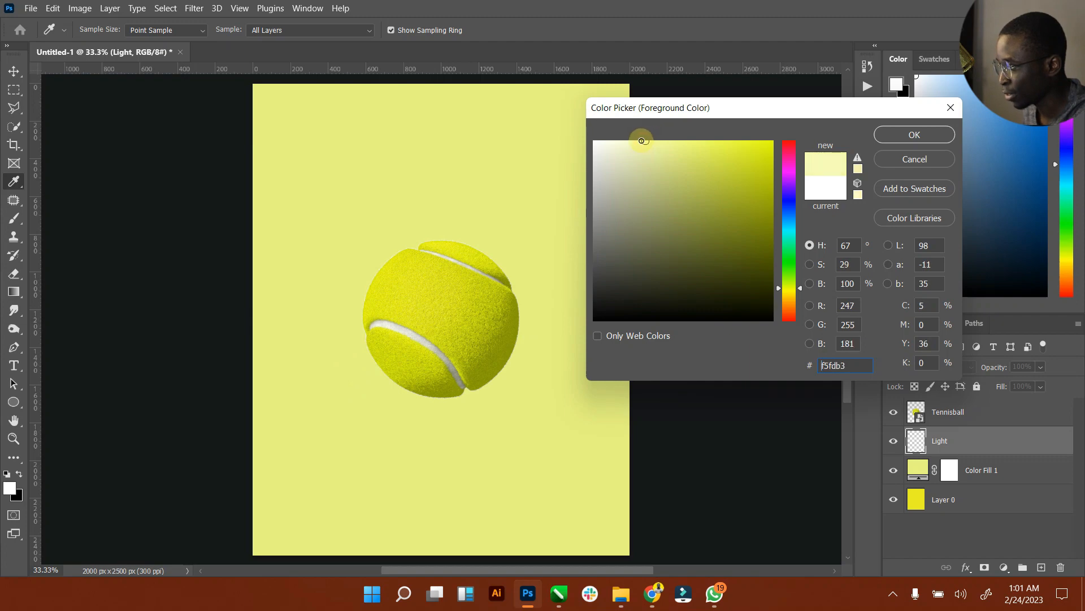
left_click(14, 220)
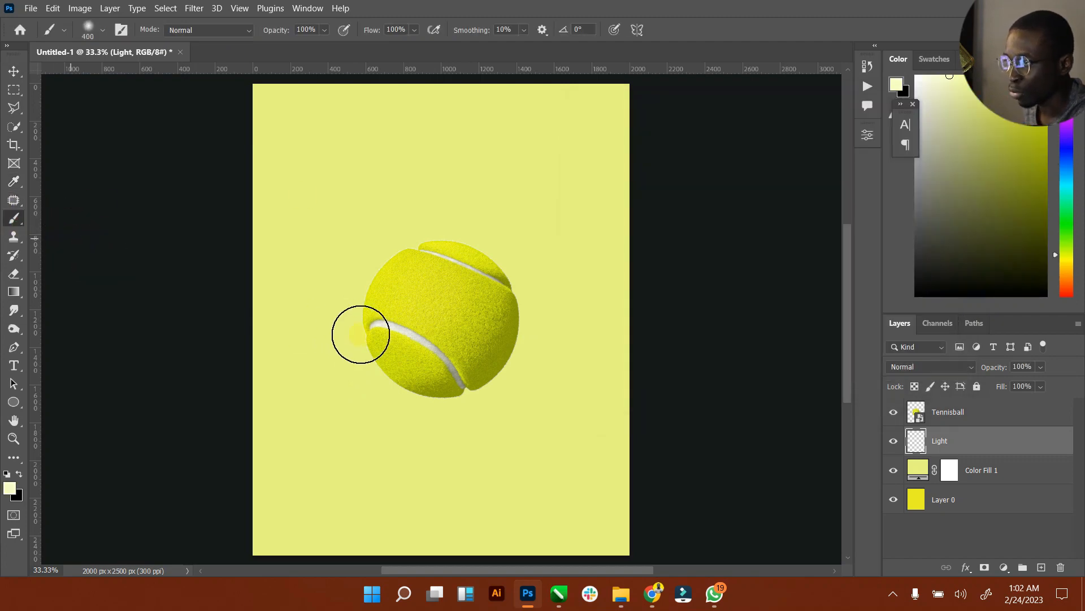
key("bracketright")
key("bracketright")
key("bracketright")
key("bracketright")
key("bracketright")
key("bracketright")
key("bracketright")
key("bracketright")
key("bracketright")
key("bracketright")
key("bracketright")
key("bracketright")
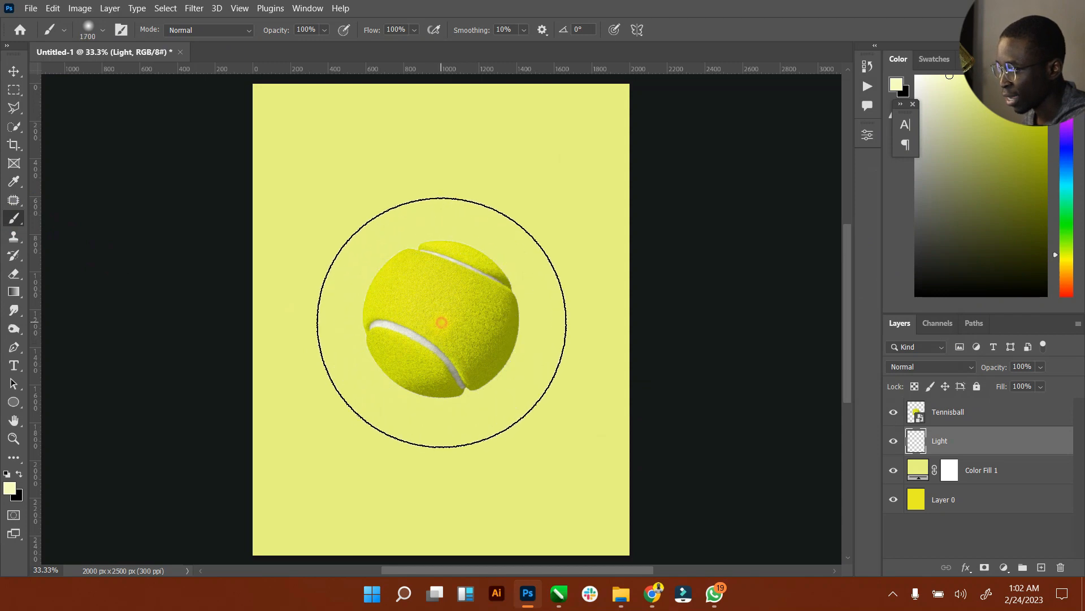
left_click(442, 320)
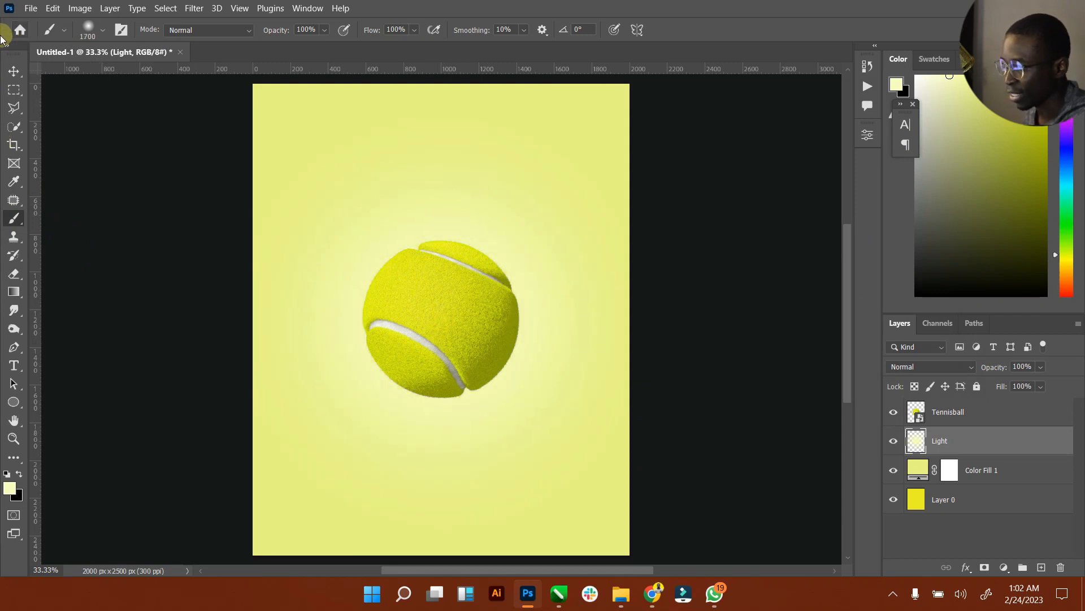
left_click(15, 72)
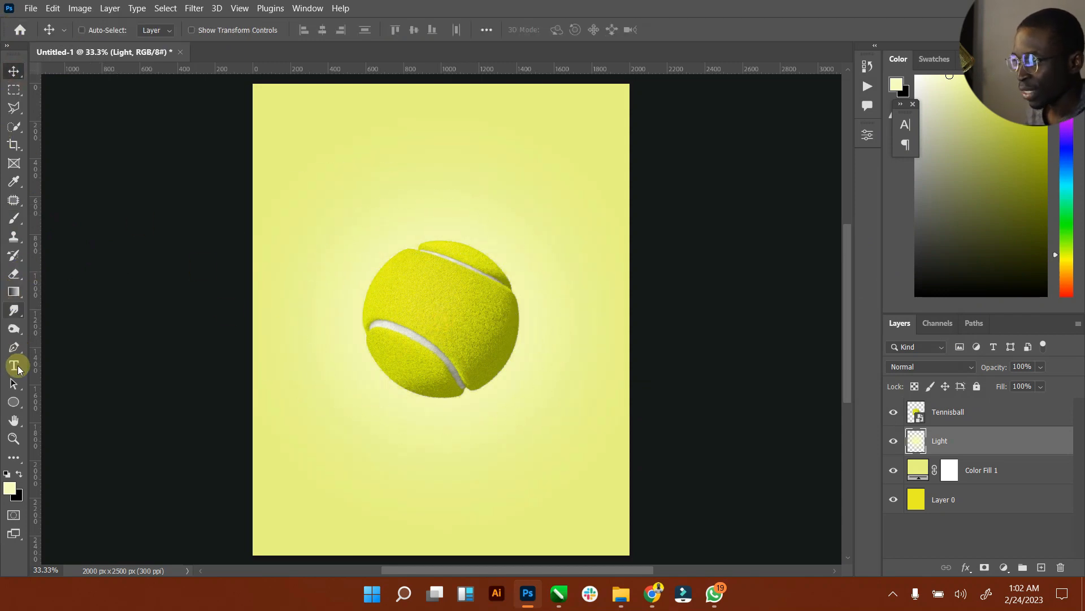
Step: Add black, centre-aligned text 'OPEN TENNIS COURT 2023' set in Bebas Neue Regular
left_click(22, 478)
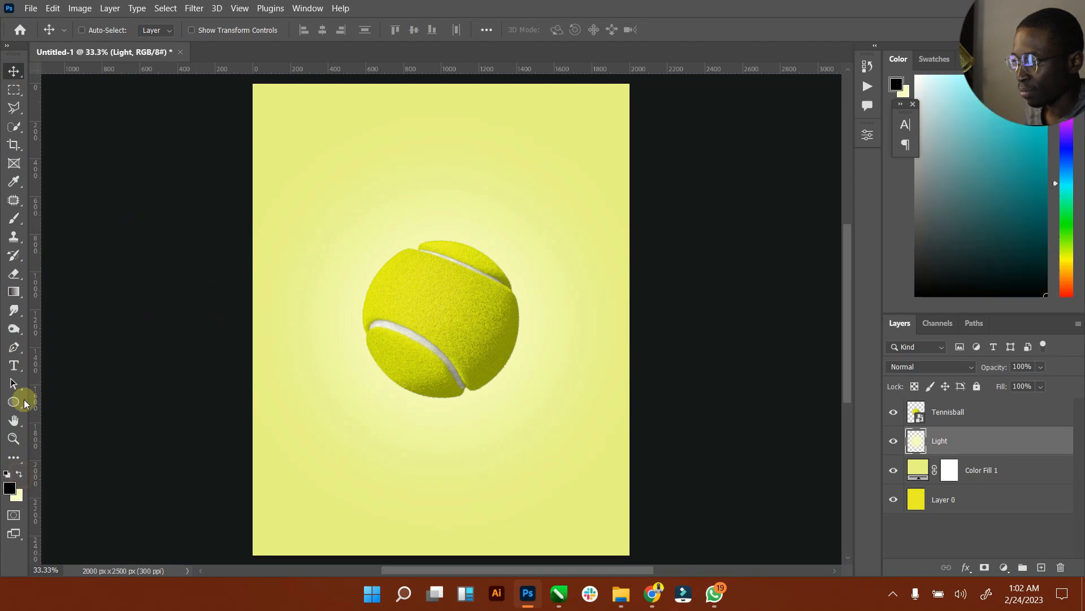
left_click(15, 365)
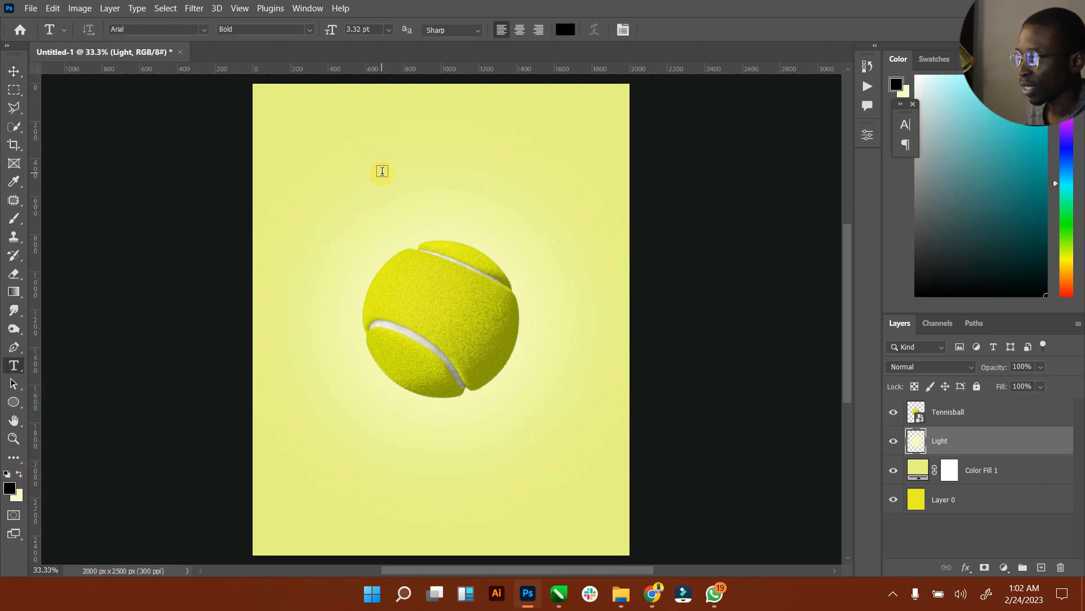
left_click(382, 171)
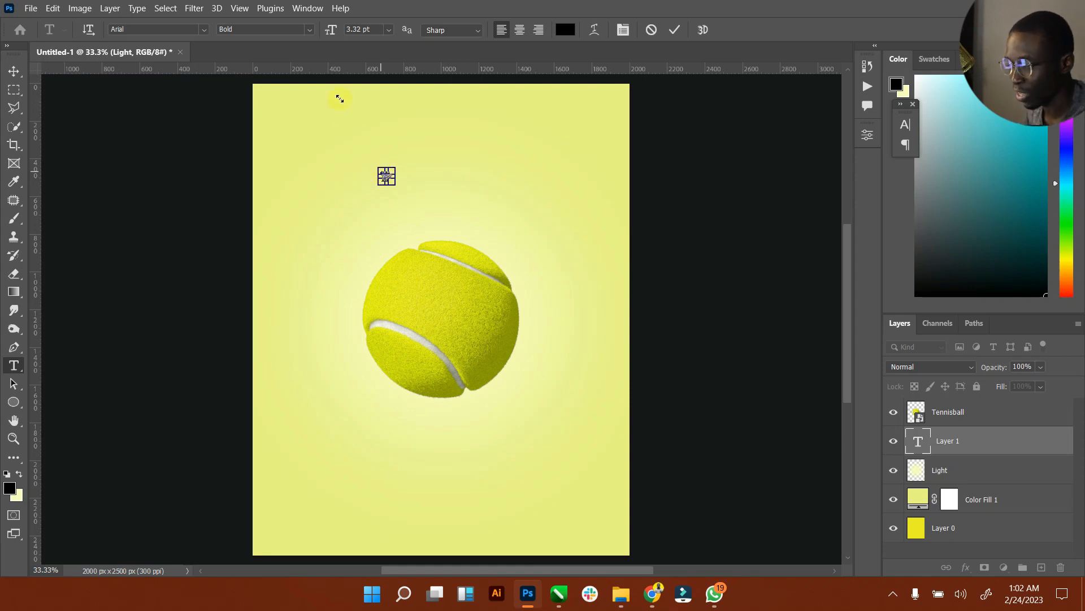
left_click(519, 29)
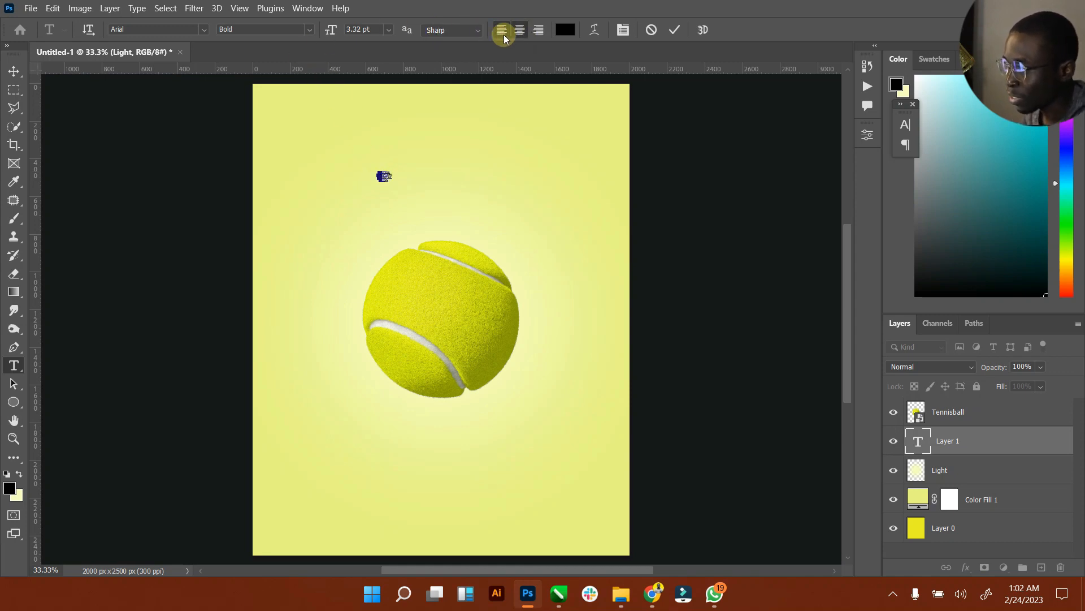
left_click(145, 29)
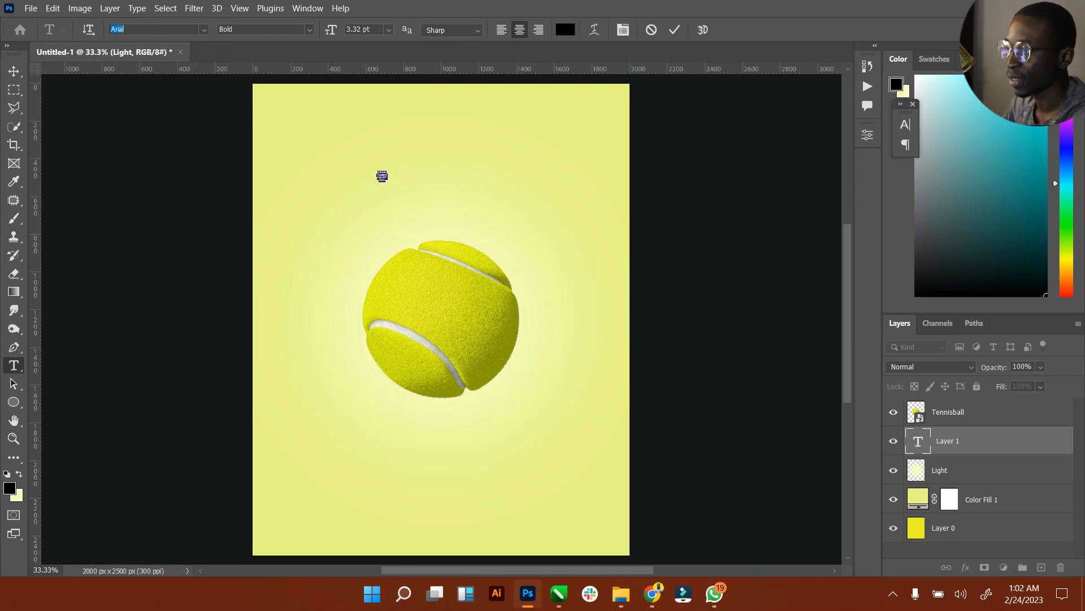
type("Bebas Neue")
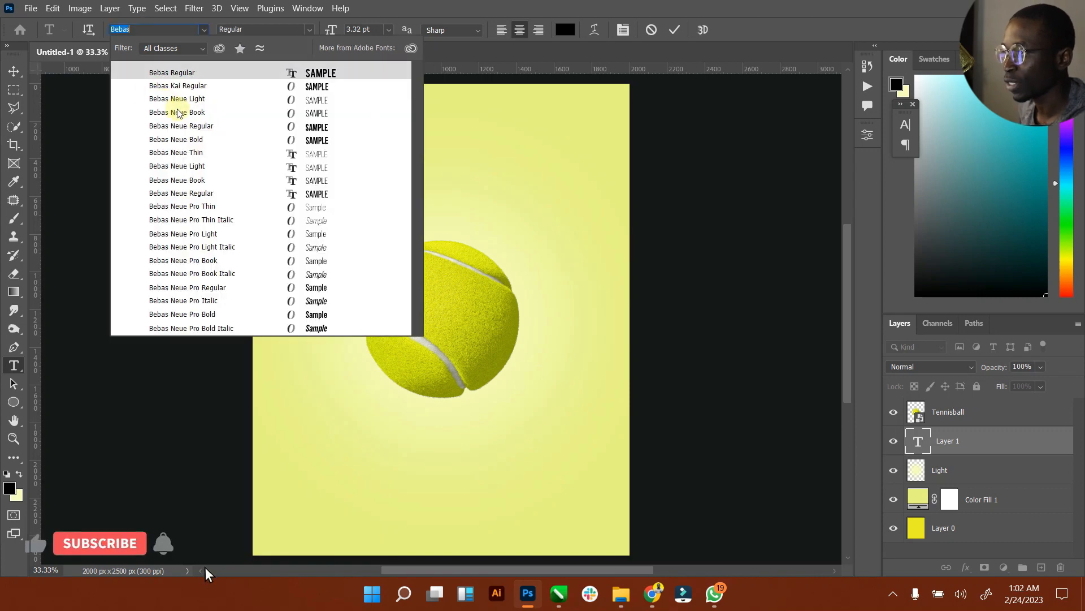
left_click(192, 135)
left_click(13, 71)
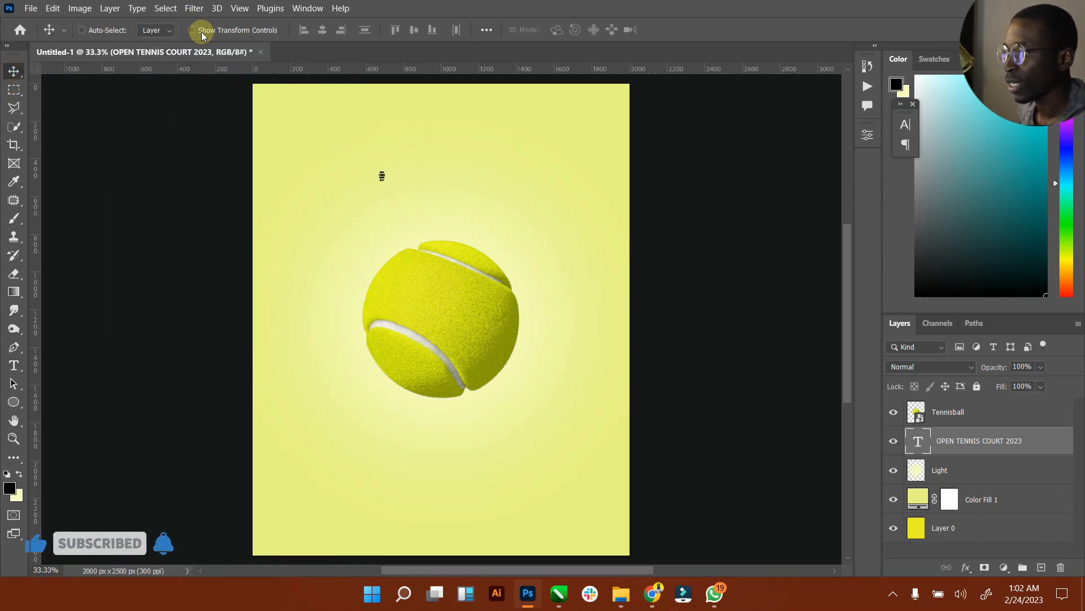
Step: Enlarge the title text into a large block and tighten its line spacing
left_click(202, 33)
left_click_drag(386, 182, 712, 460)
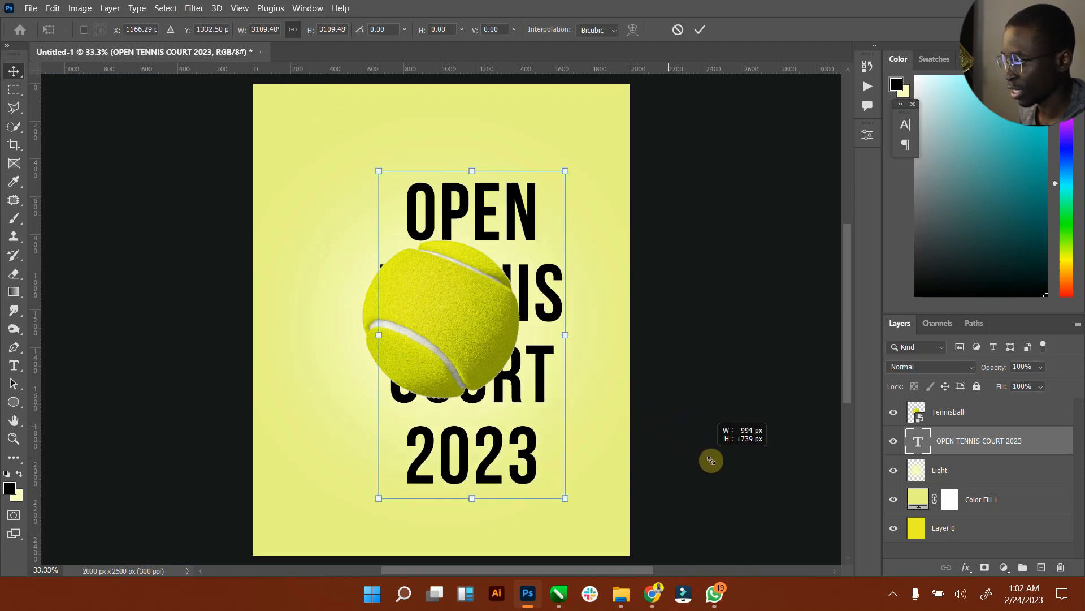
left_click(701, 30)
left_click_drag(501, 249, 455, 192)
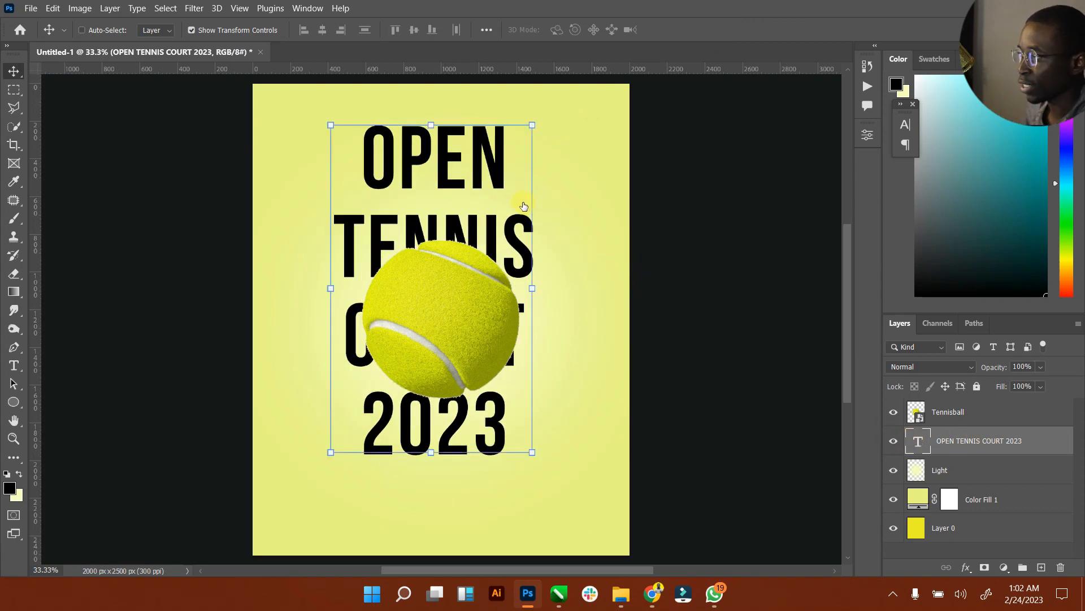
double_click(523, 206)
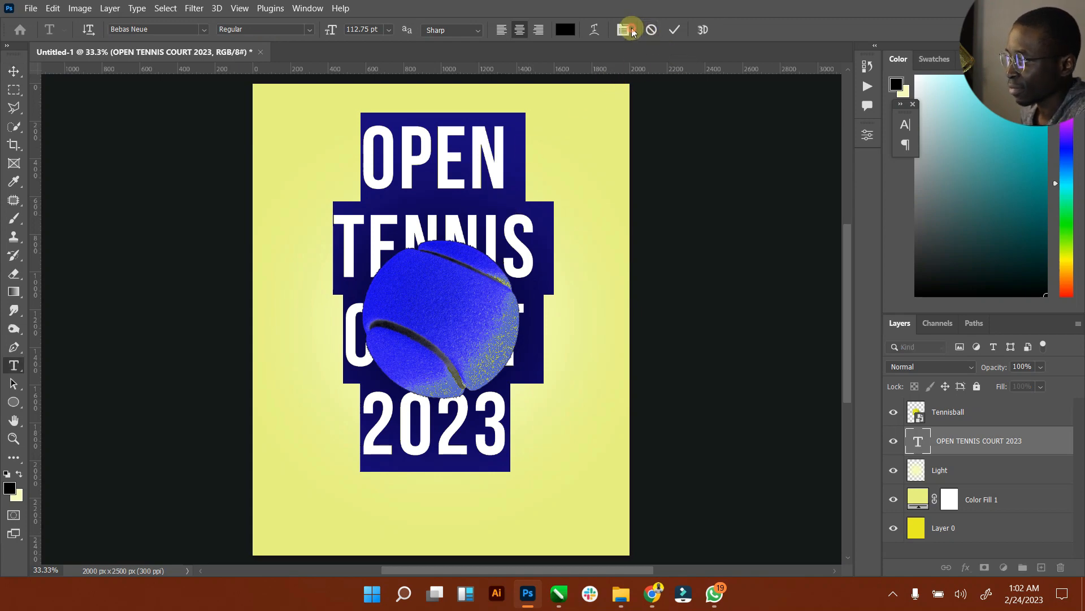
left_click(625, 30)
mouse_move(829, 163)
left_mouse_down()
mouse_move(791, 163)
mouse_move(814, 163)
left_mouse_up()
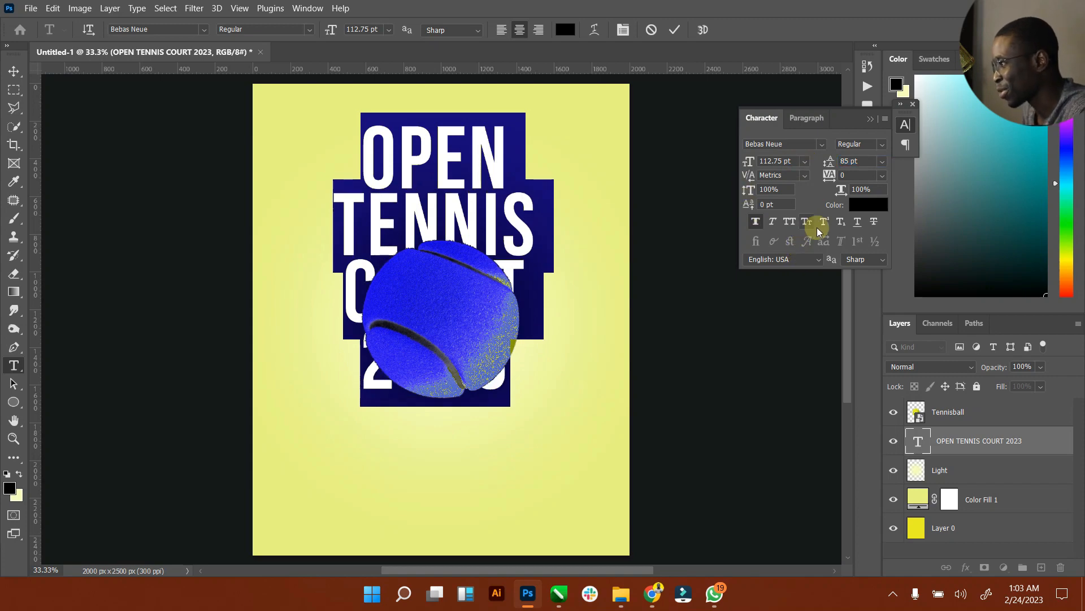
left_click(532, 217)
Step: Scale the title up about 156% and centre it behind the ball
left_click(14, 76)
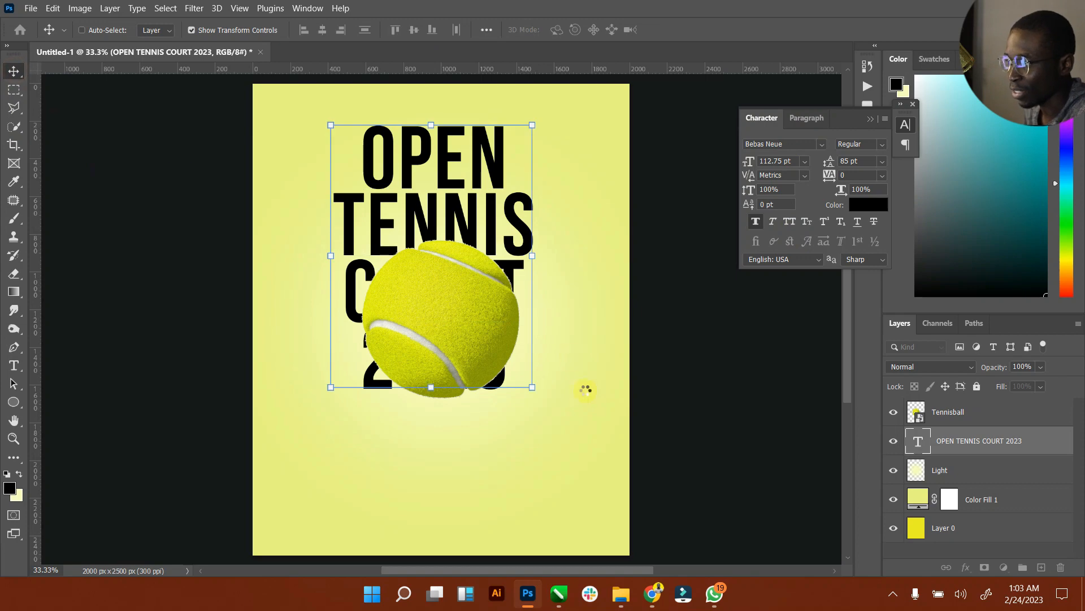
left_click_drag(533, 389, 559, 460)
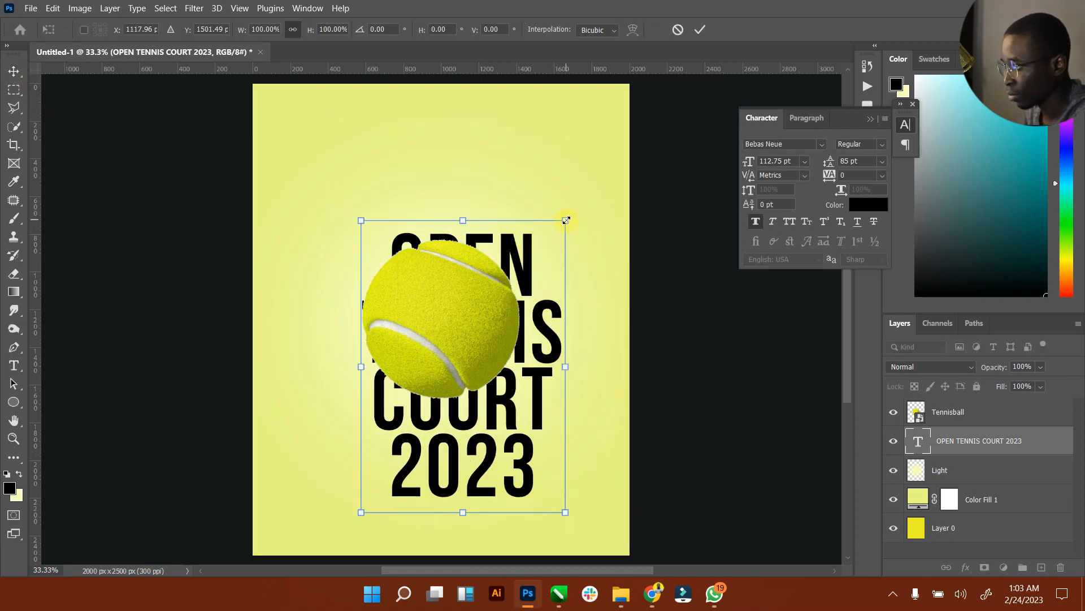
left_click_drag(566, 220, 622, 138)
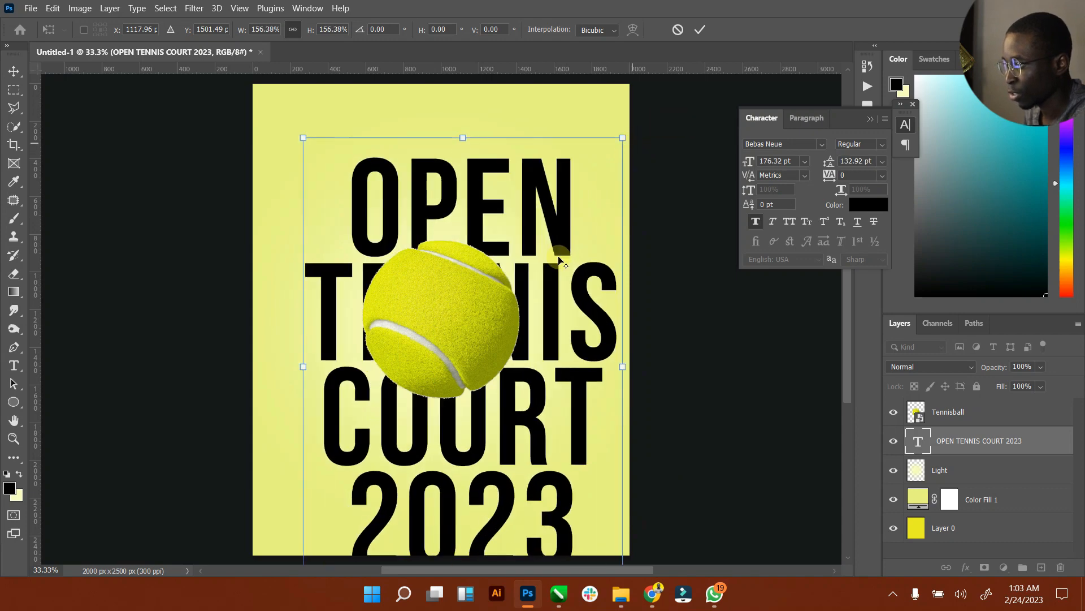
left_click_drag(509, 250, 508, 247)
left_click(698, 30)
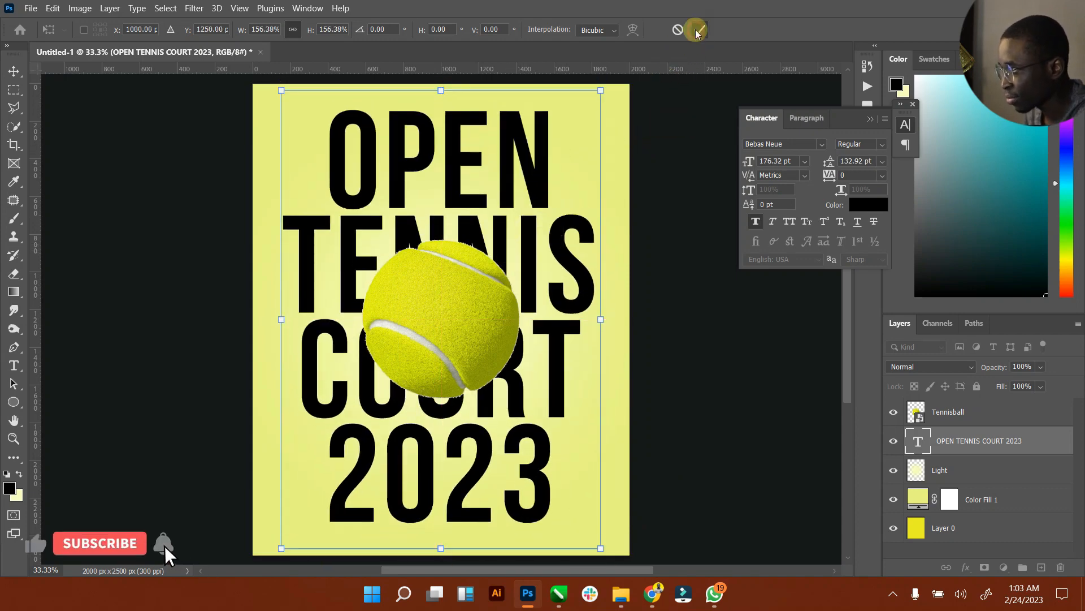
left_click_drag(477, 182, 479, 187)
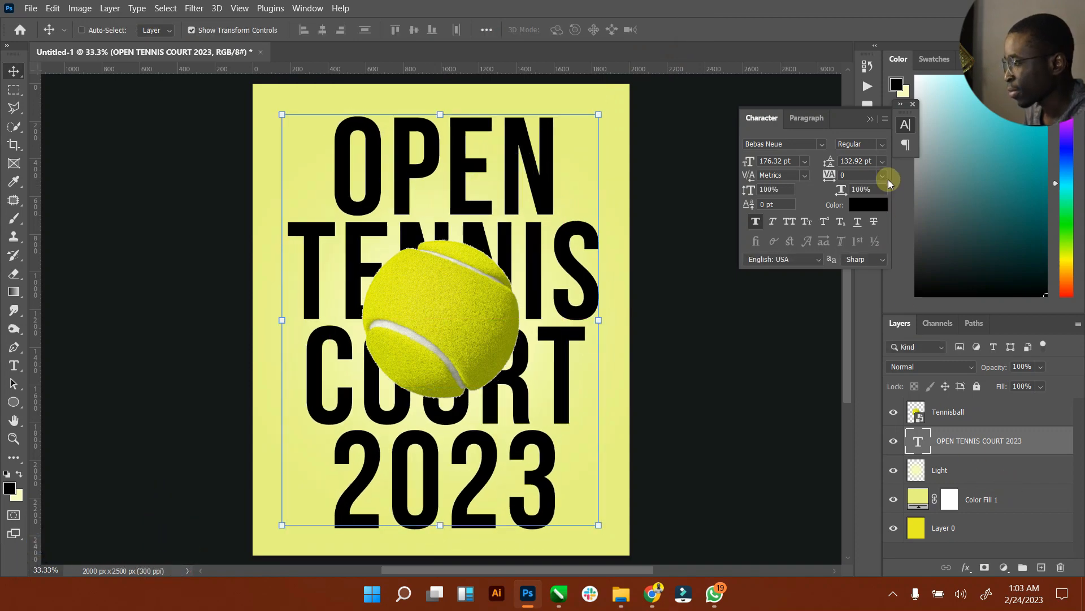
Step: Centre the title text horizontally with Layer 0, hide transform controls, and show the text layer's blend modes
left_click(868, 121)
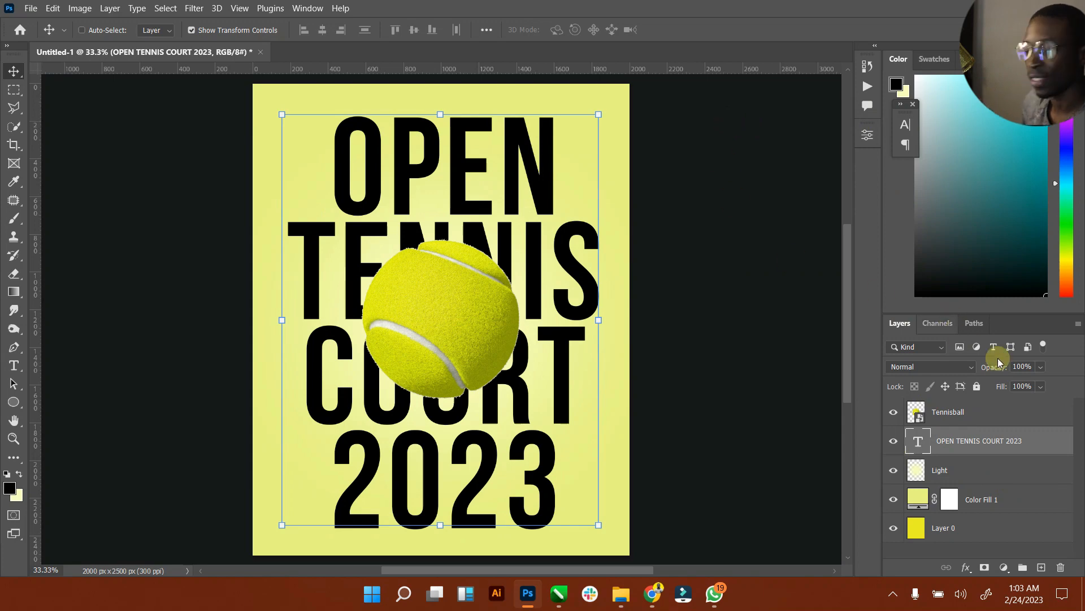
left_click(972, 536, "ctrl")
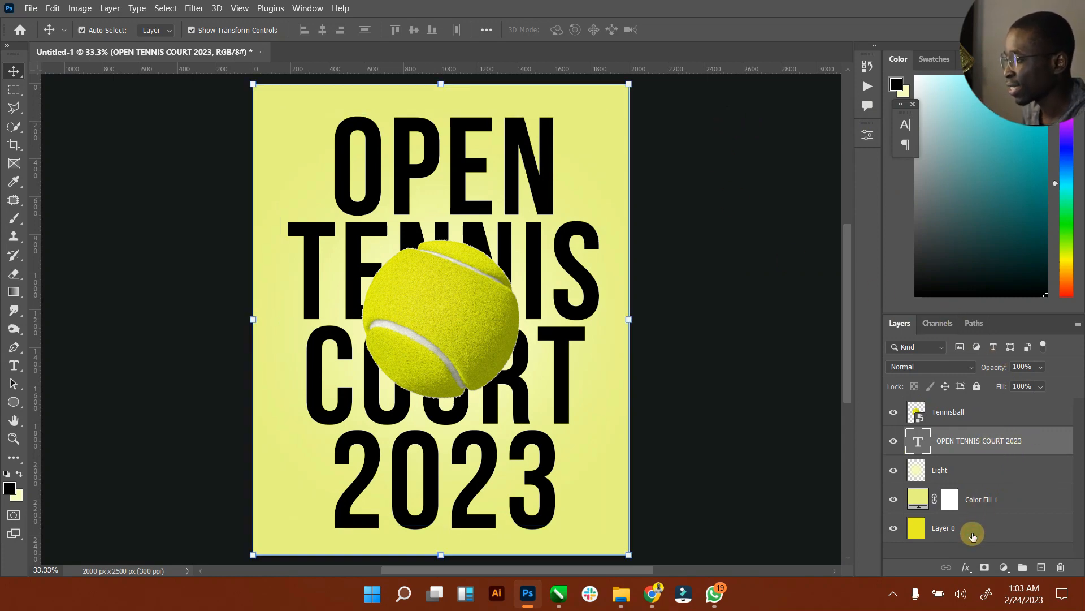
left_click(323, 33)
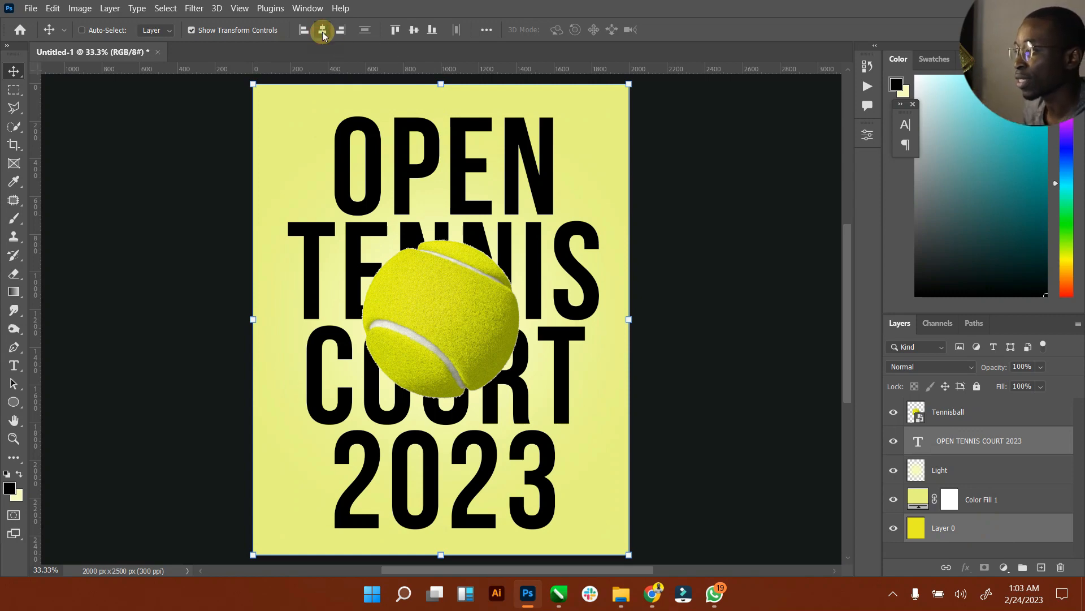
left_click(212, 31)
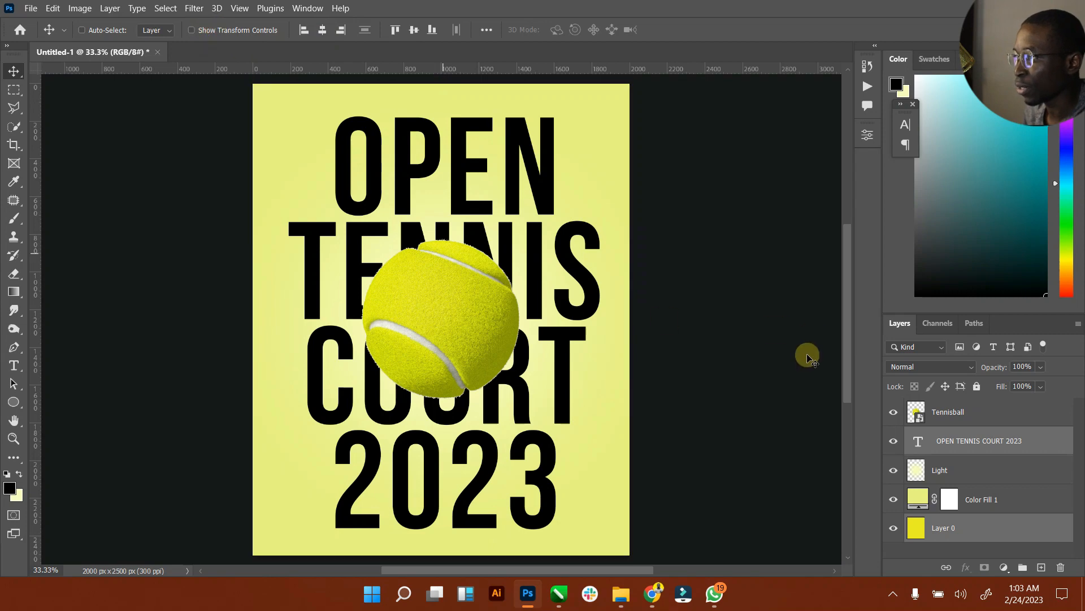
left_click(941, 436)
left_click(955, 367)
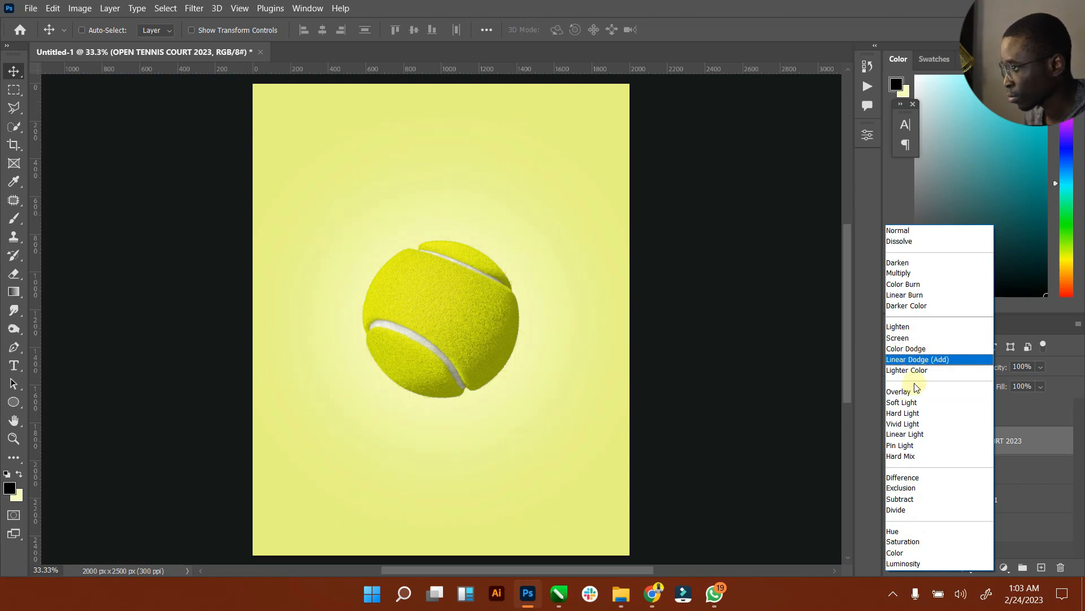
Step: Set the title layer's blend mode to Overlay and keep its text colour black (#000000)
left_click(907, 391)
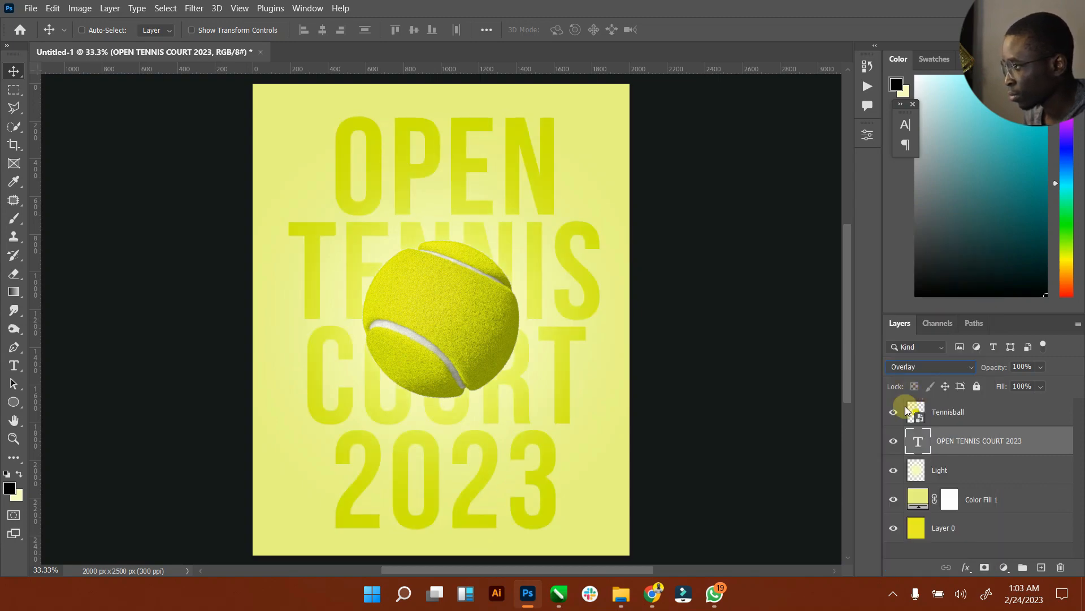
double_click(919, 442)
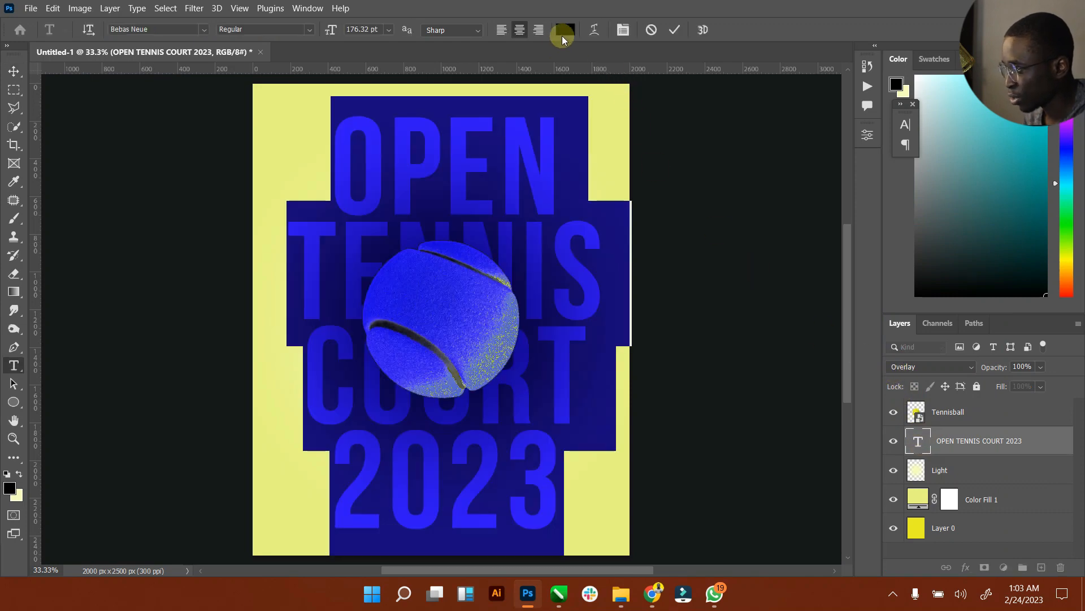
left_click(565, 30)
left_click_drag(721, 189, 767, 317)
left_click(793, 266)
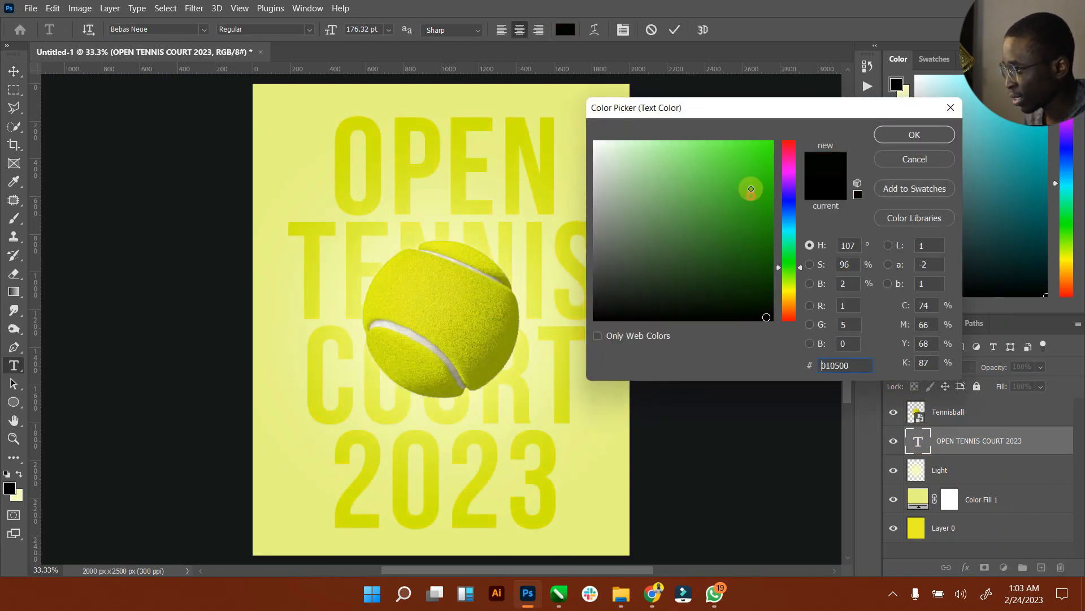
left_click_drag(751, 194, 766, 293)
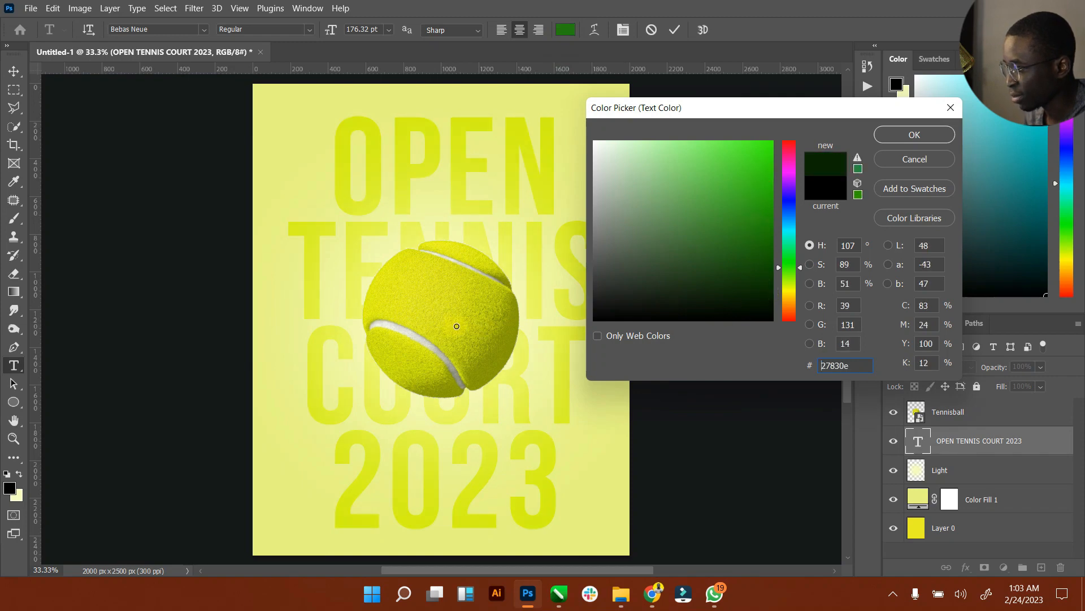
left_click(455, 326)
left_click_drag(734, 257, 782, 334)
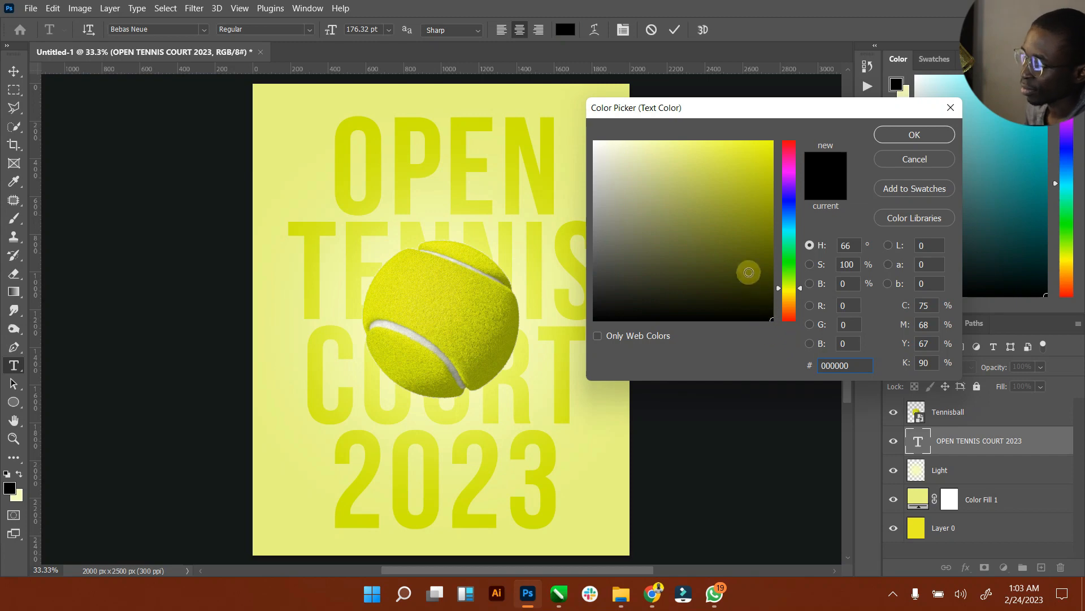
left_click(907, 134)
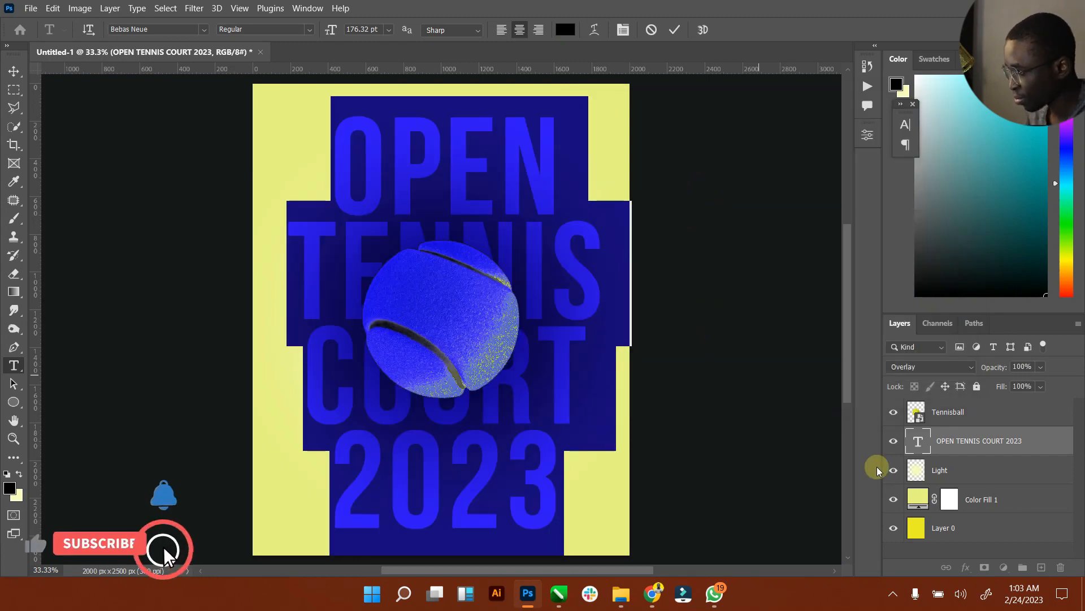
left_click(674, 29)
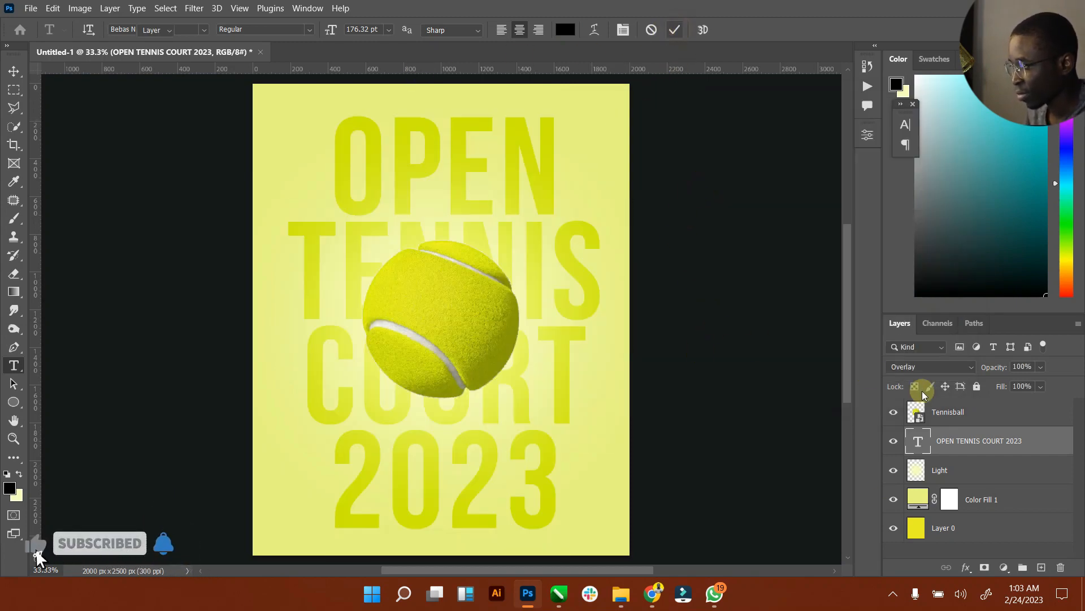
key("v")
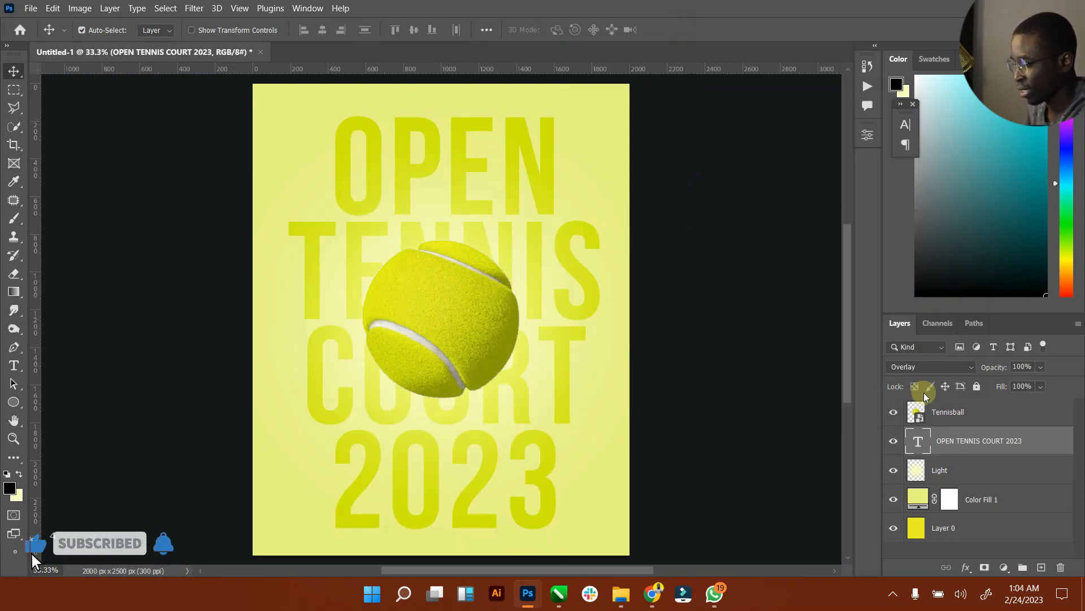
Step: Dismiss the layer style dialog and duplicate the OPEN TENNIS COURT 2023 layer with Ctrl+J
double_click(961, 433)
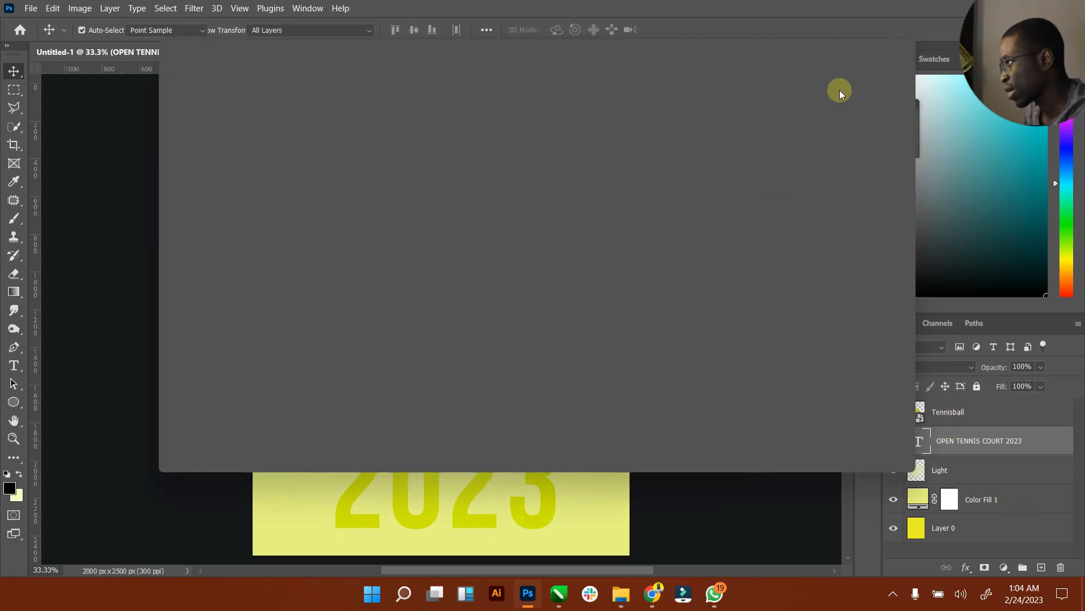
left_click(905, 49)
left_click(984, 436)
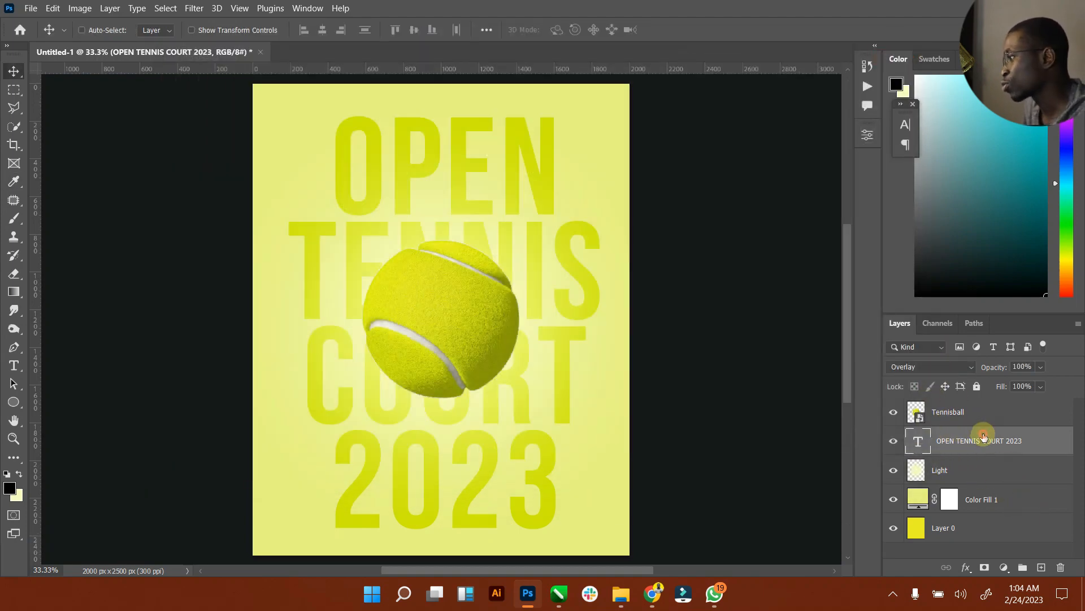
key("ctrl+j")
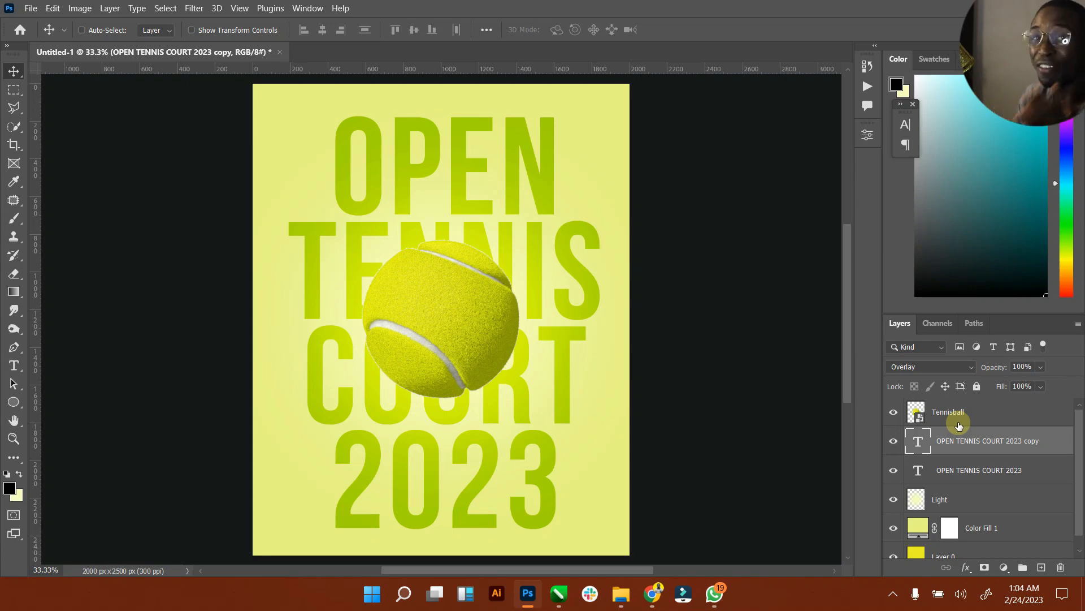
left_click(931, 424)
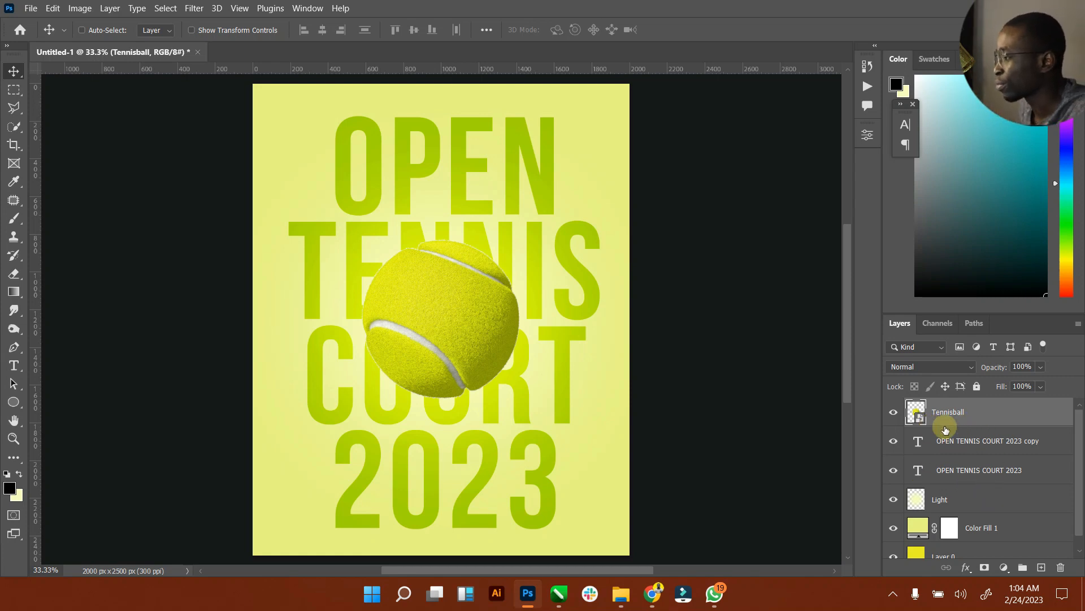
Step: Open the Timeline panel, fit the poster on screen, and rasterize the Tennisball layer
left_click(310, 9)
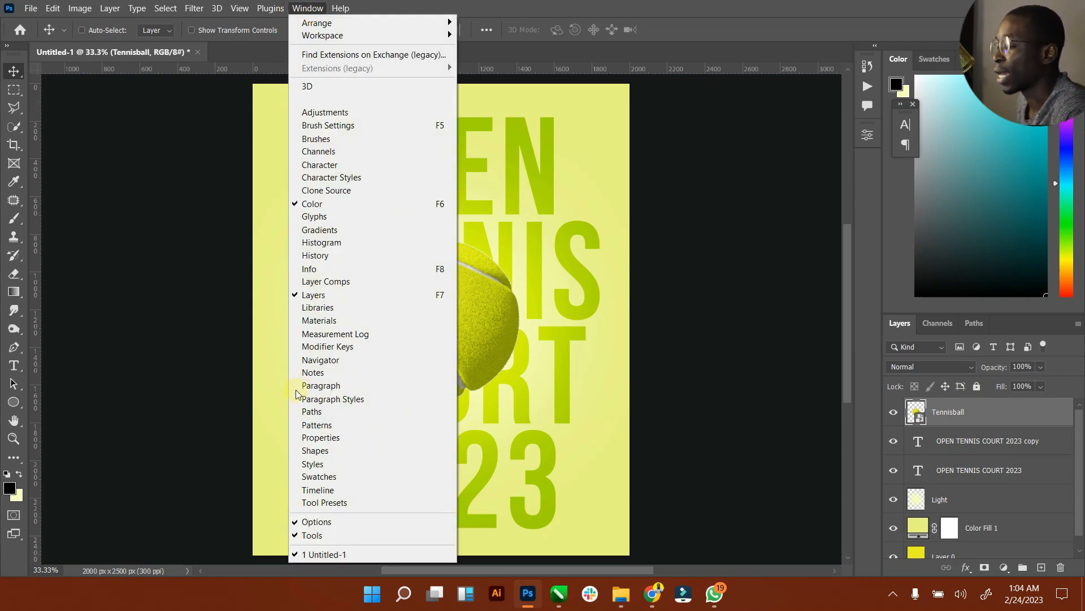
left_click(324, 490)
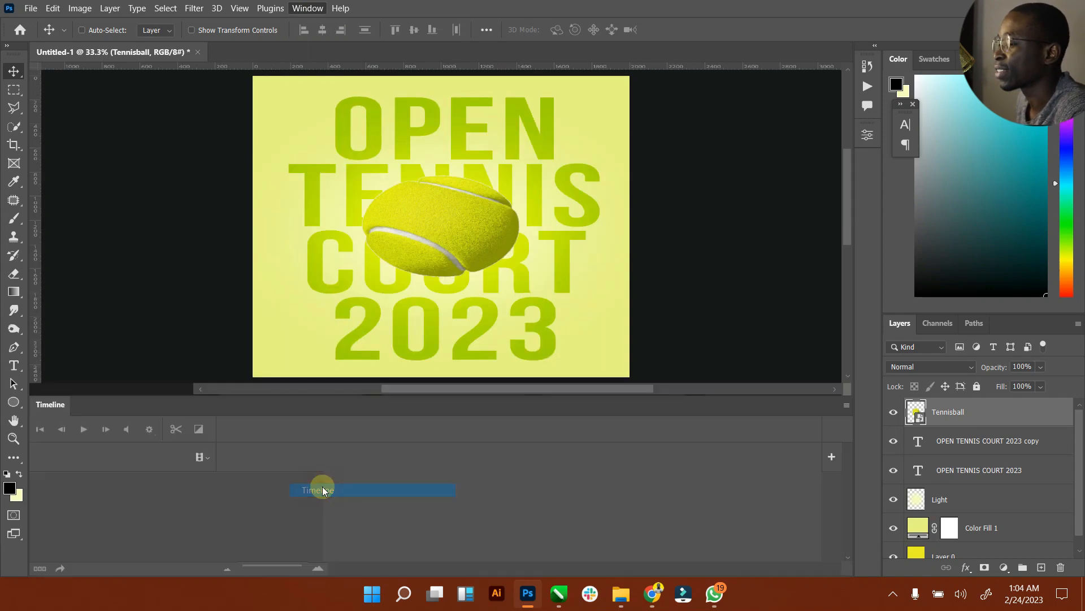
double_click(13, 422)
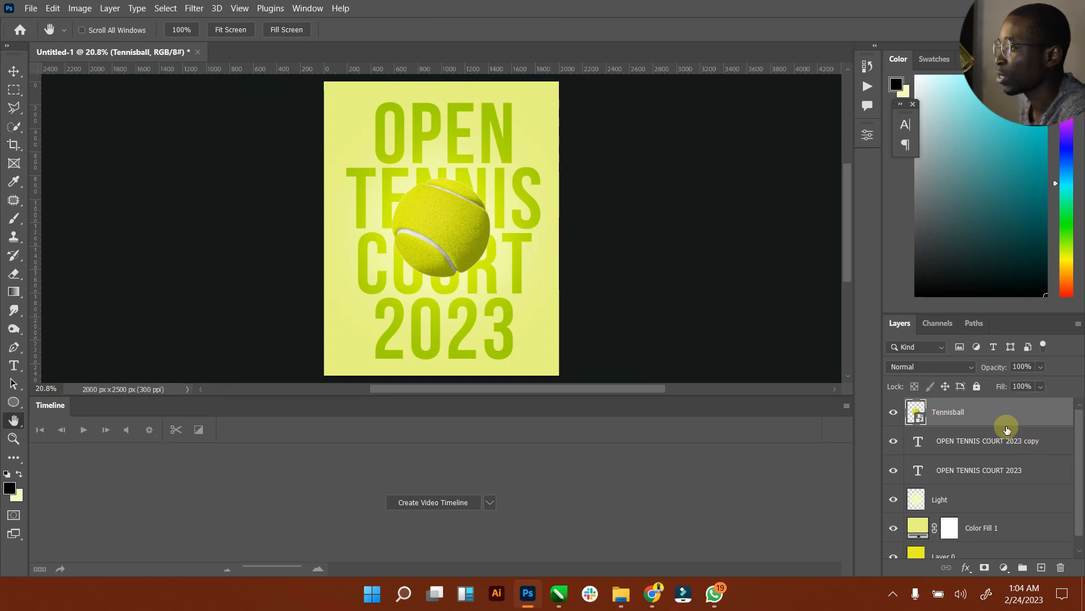
right_click(955, 421)
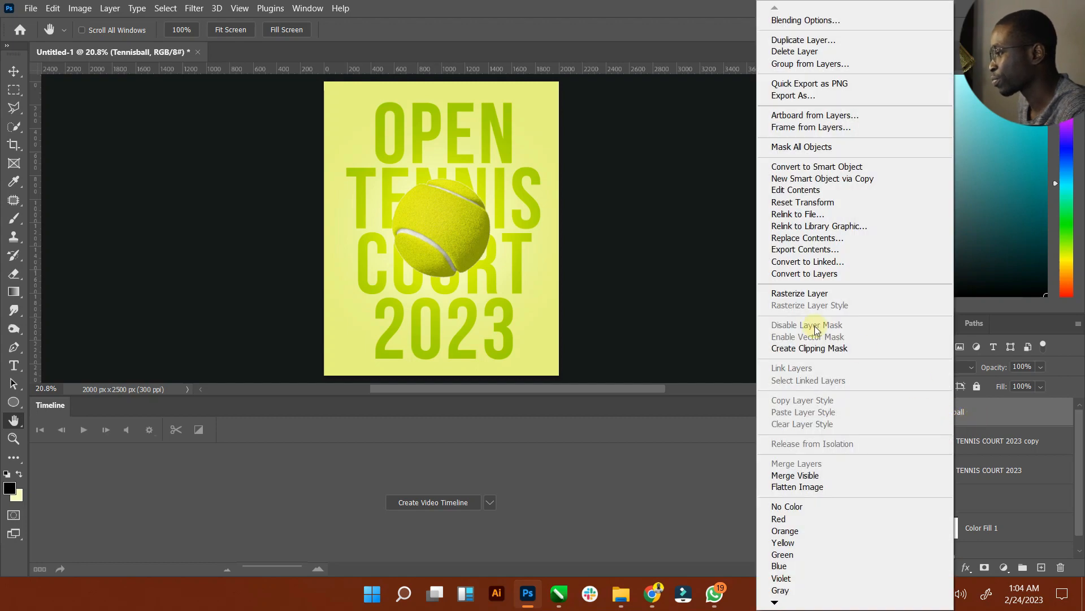
left_click(814, 292)
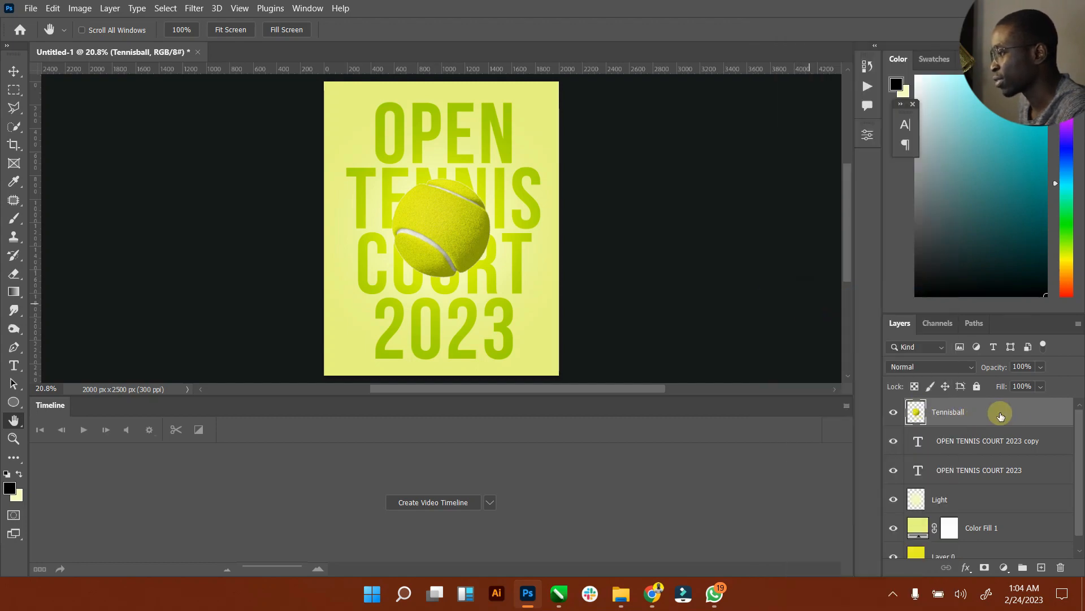
Step: Convert the rasterized Tennisball layer back into a smart object
right_click(961, 416)
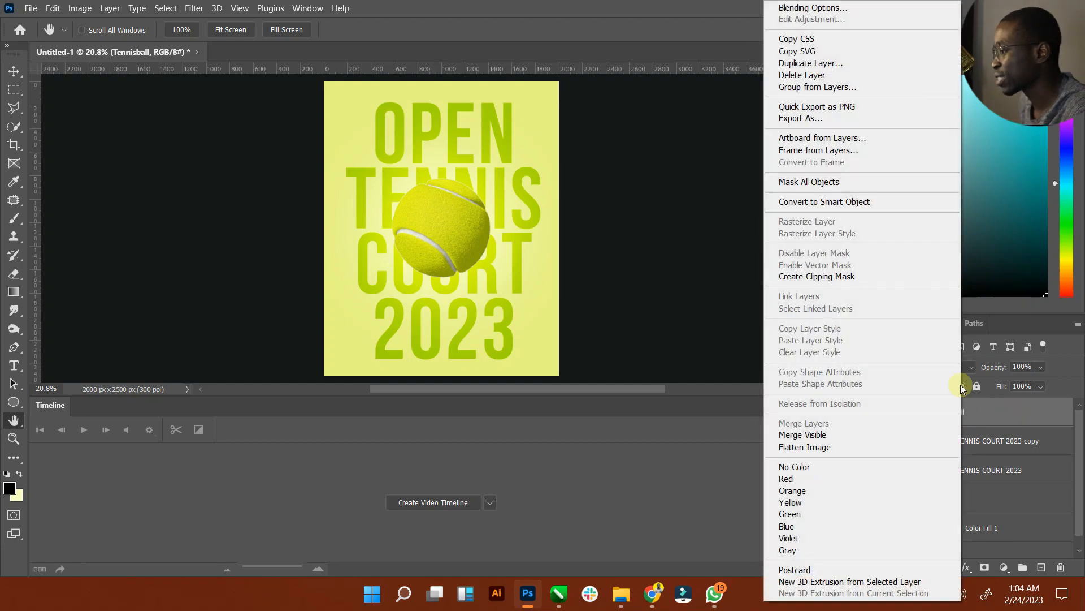
left_click(821, 204)
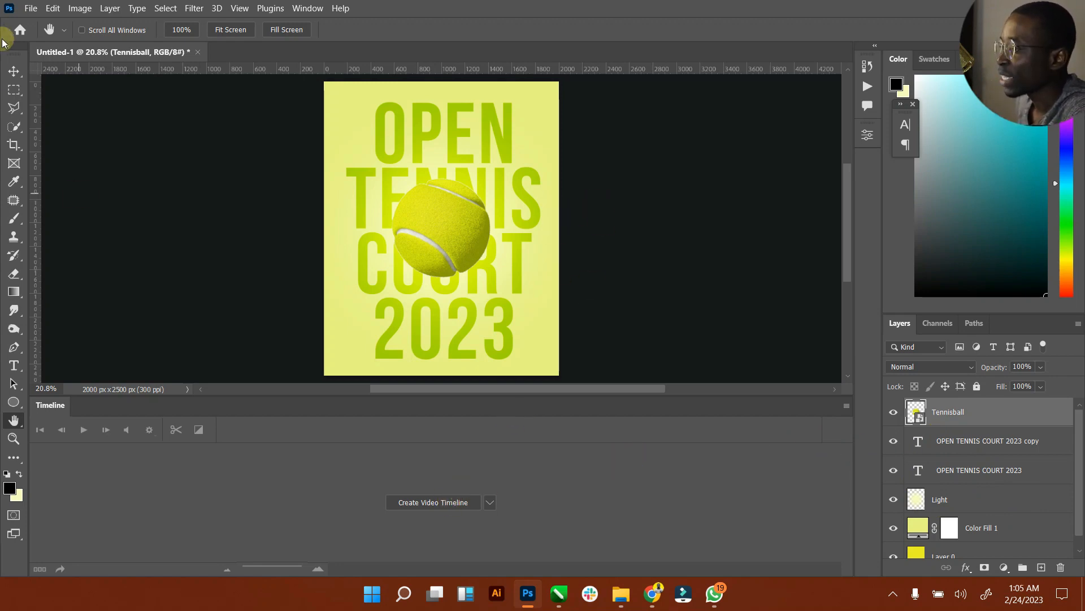
left_click(15, 70)
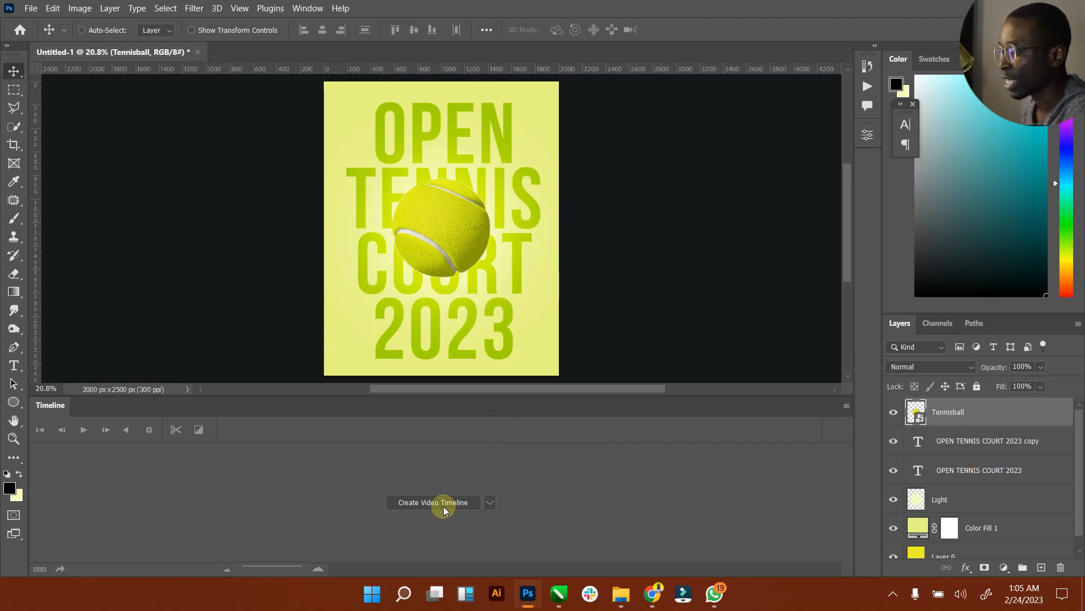
Step: Create a 30 fps video timeline with tracks for Tennisball, both title layers and Light
left_click(491, 504)
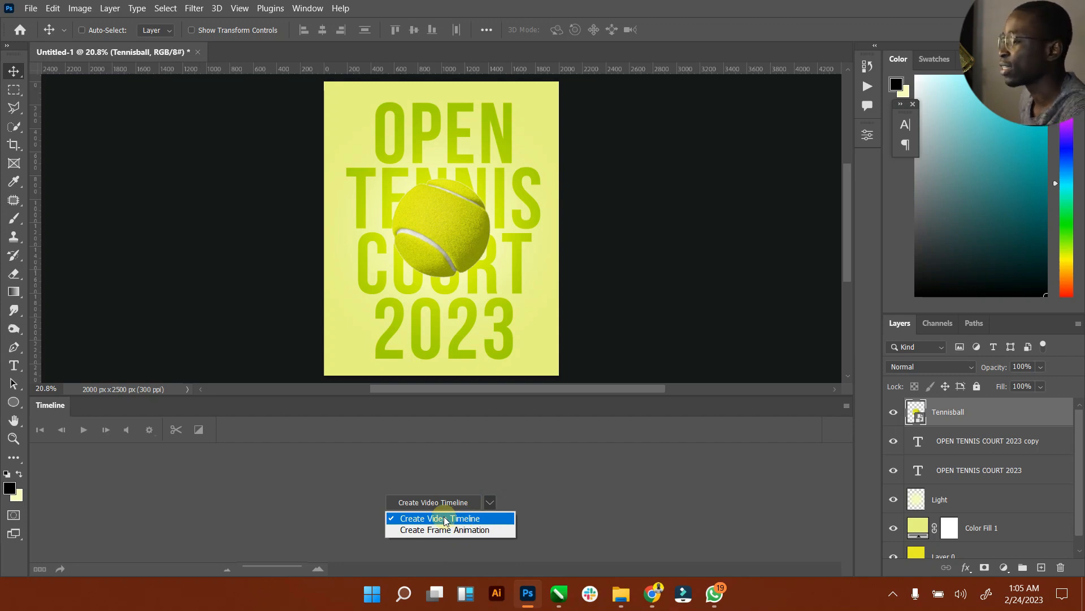
left_click(446, 518)
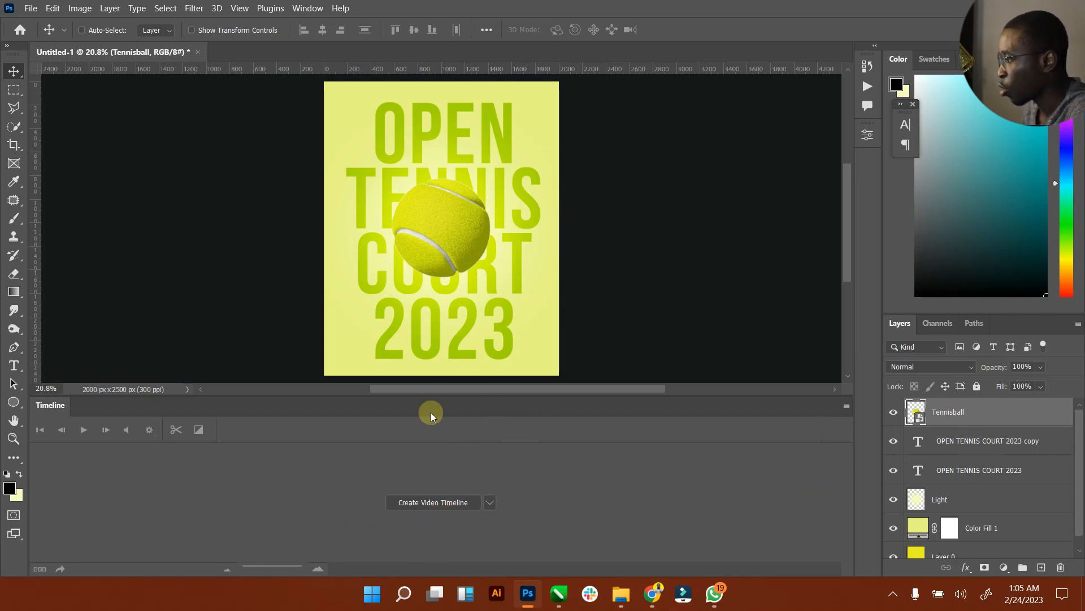
left_click(439, 502)
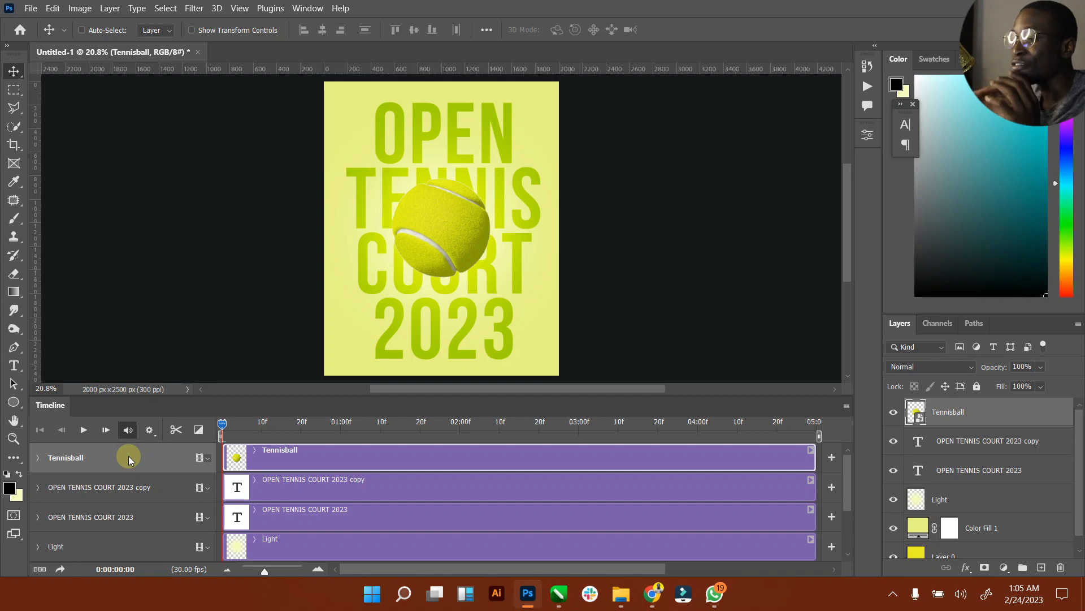
Step: Start Transform keyframing at frame 0 and rotate the ball about 67° at 01:05
left_click(38, 461)
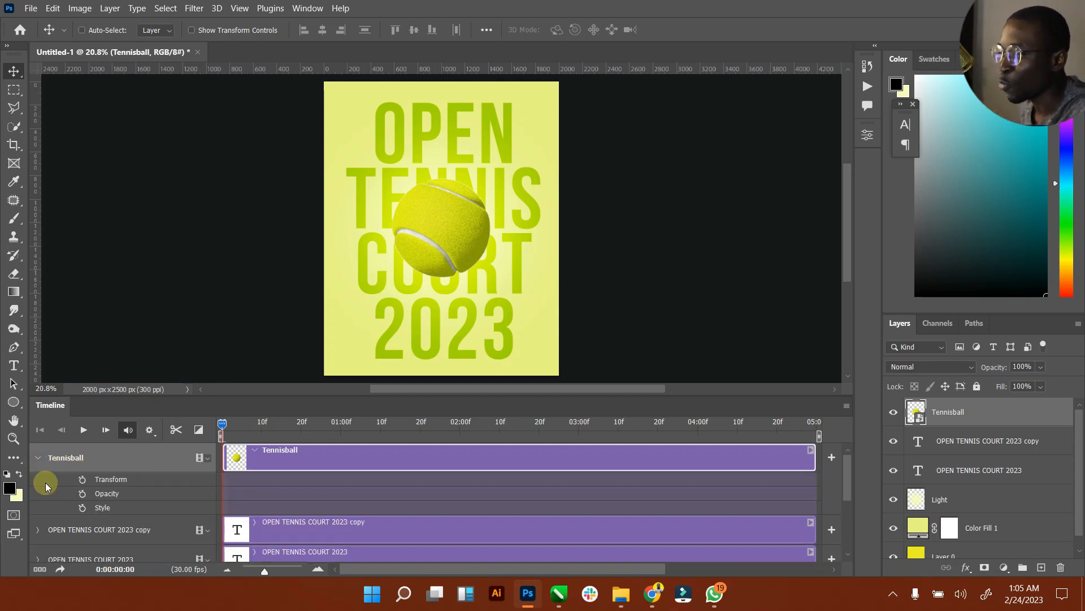
left_click(82, 480)
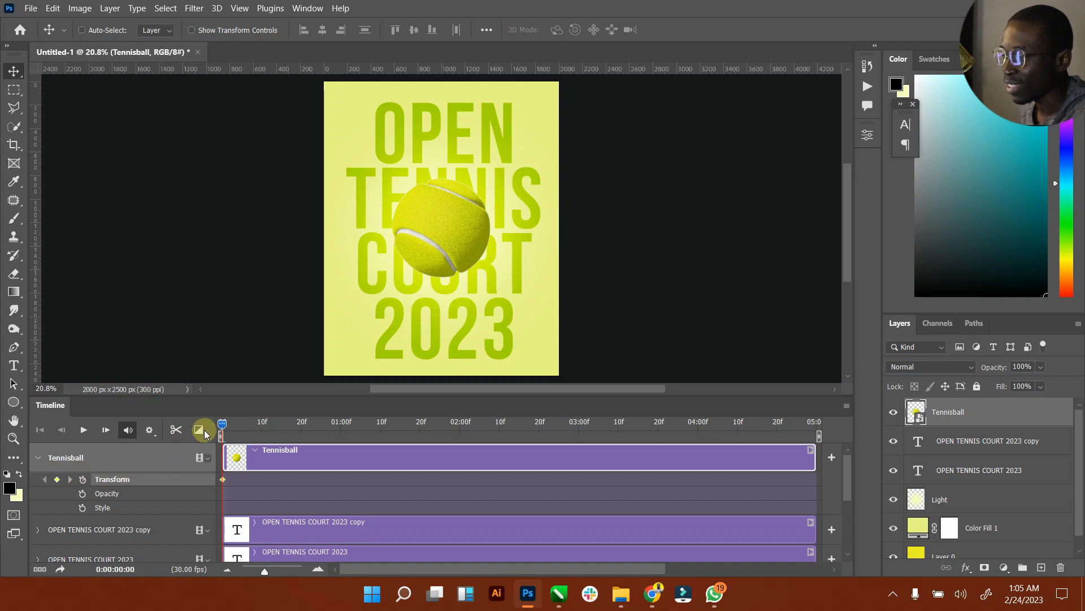
left_click_drag(222, 425, 361, 430)
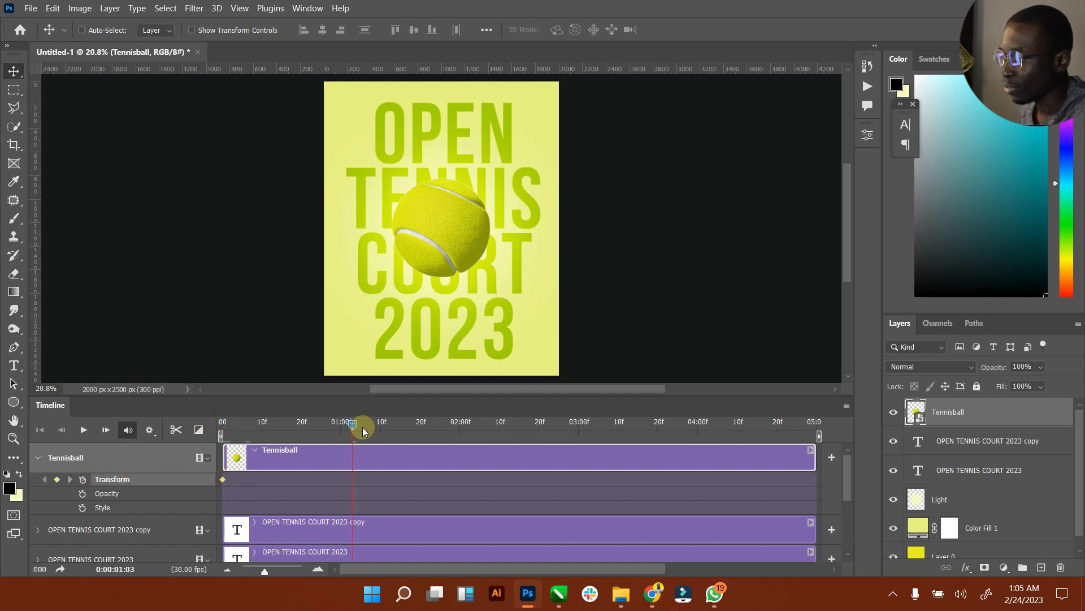
left_click(274, 30)
left_click_drag(512, 188, 506, 280)
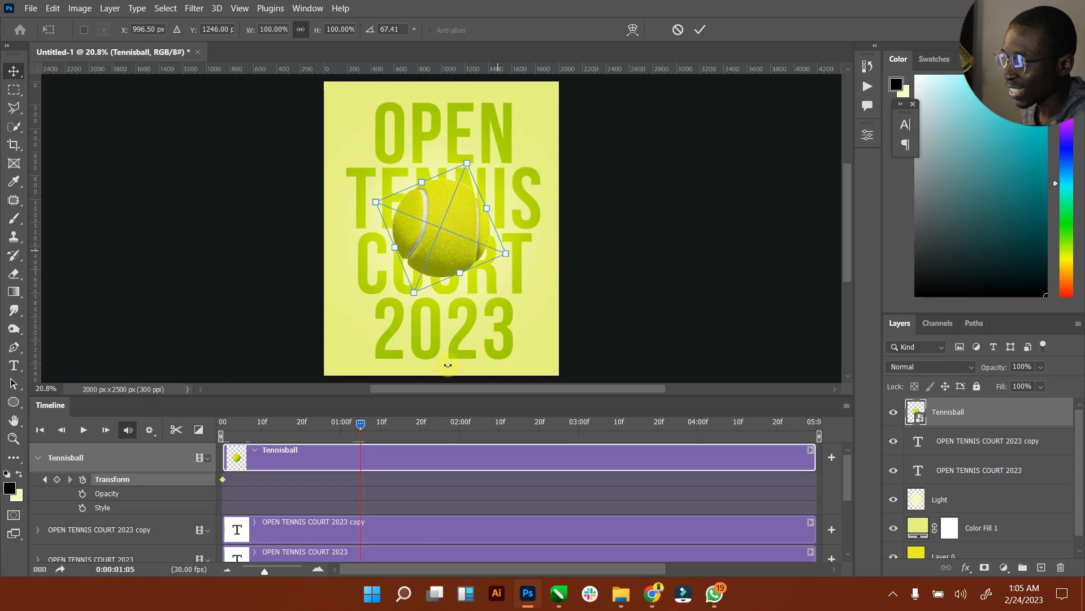
left_click(700, 29)
Step: Rotate the ball further to about 142° at 02:25, adding a keyframe
left_click_drag(357, 428, 559, 425)
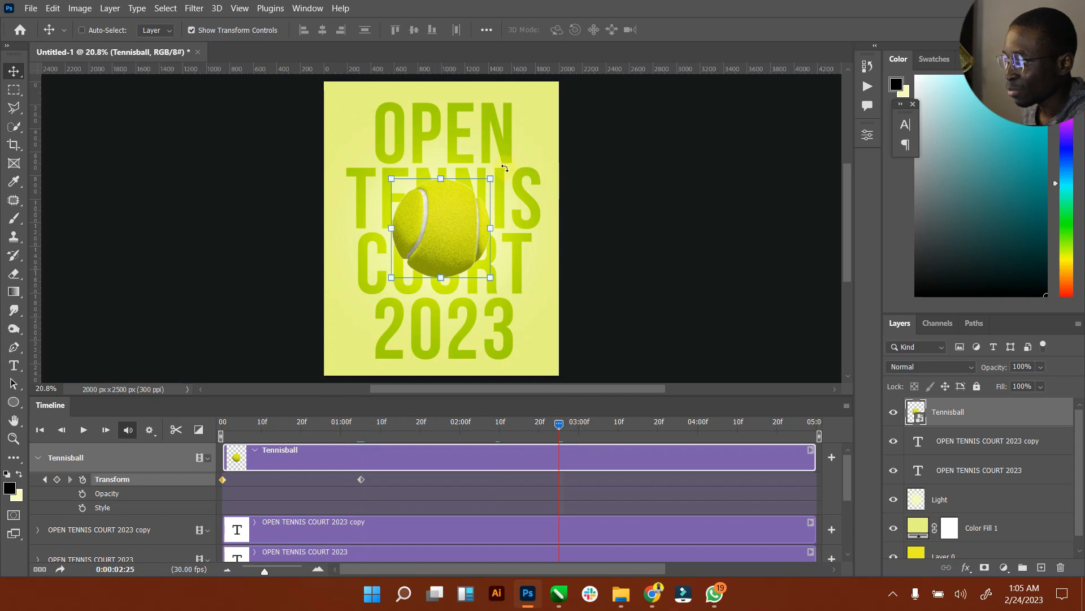
left_click_drag(531, 190, 538, 259)
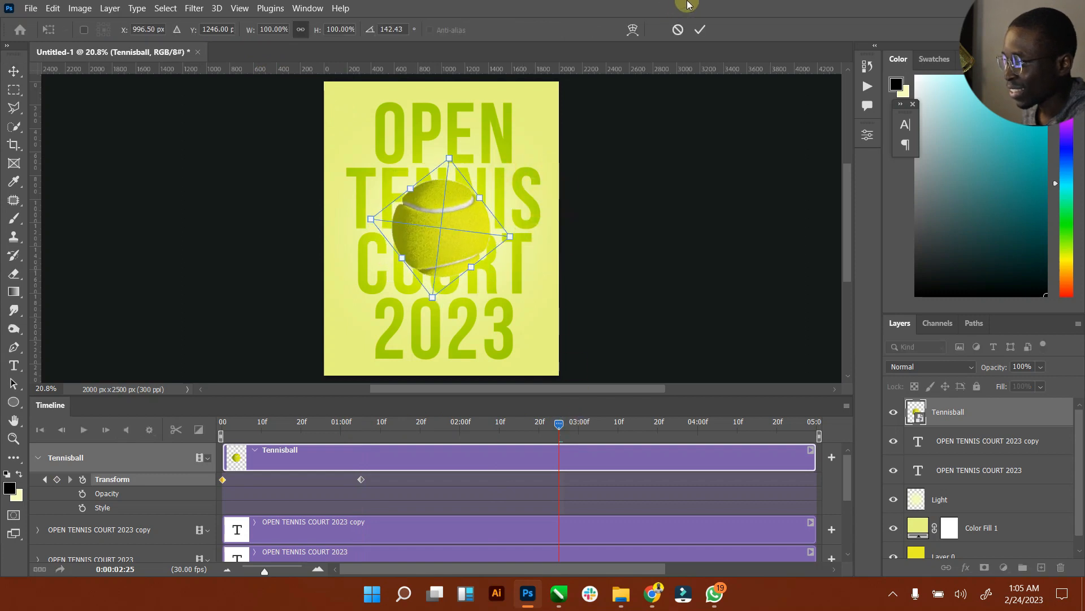
left_click(699, 34)
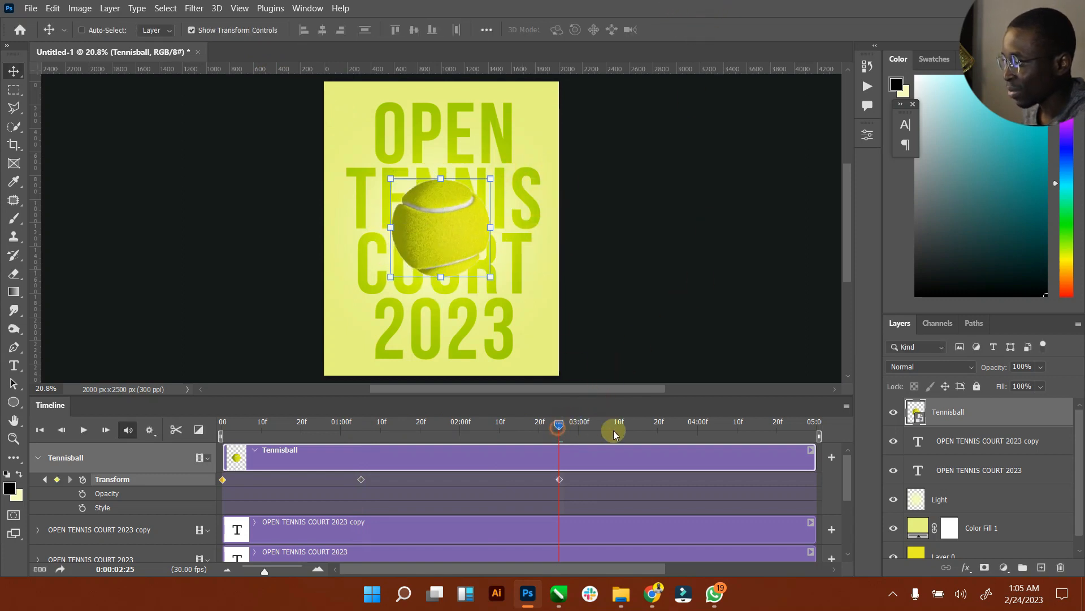
Step: Add a final rotation keyframe for the ball near 04:25
left_click(798, 437)
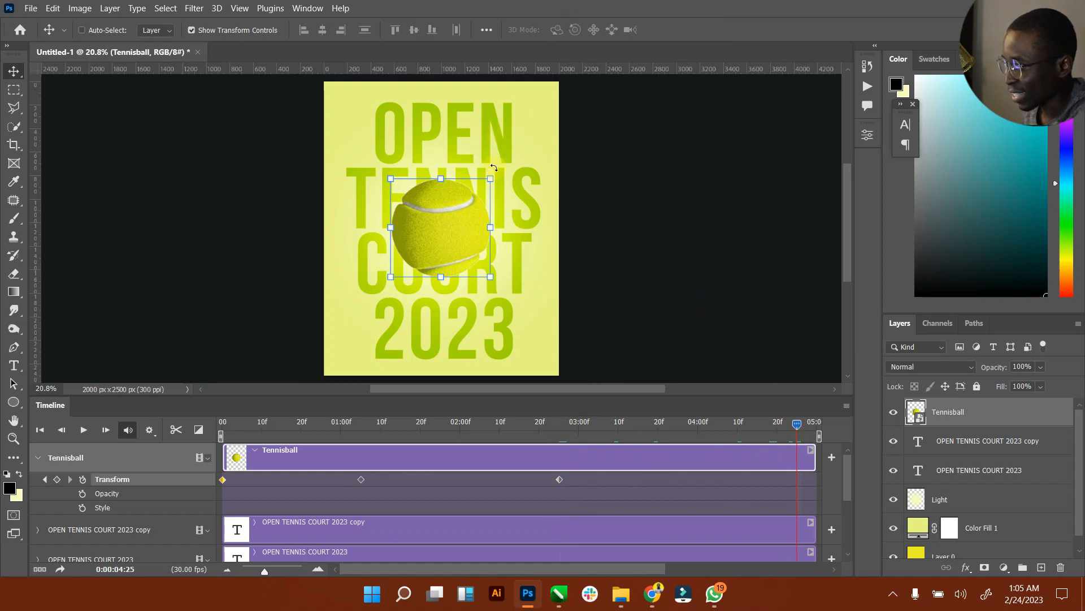
left_click_drag(499, 170, 502, 237)
left_click(699, 31)
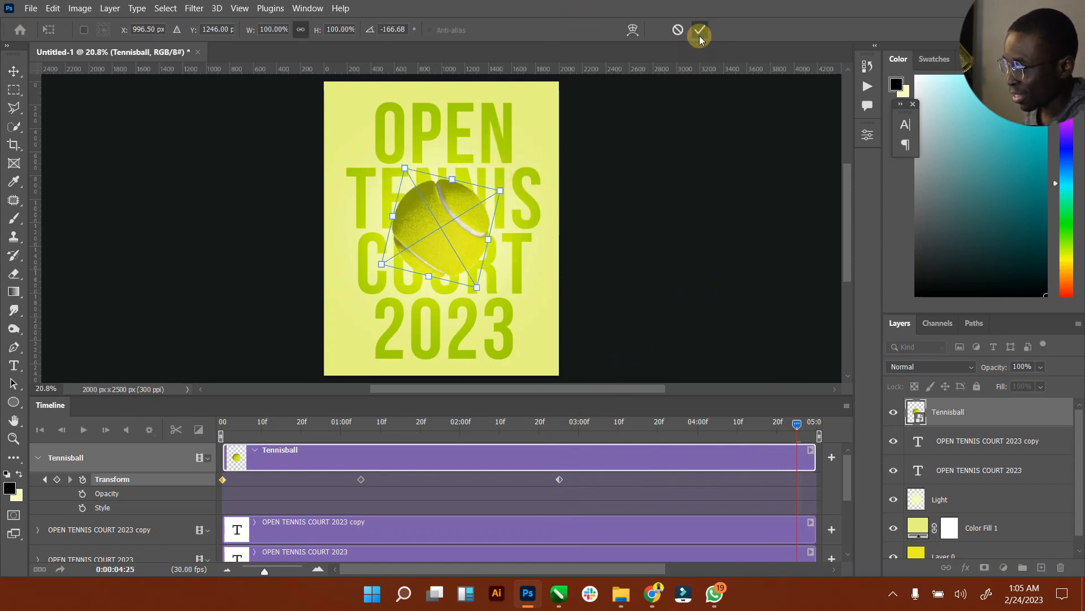
left_click(720, 315)
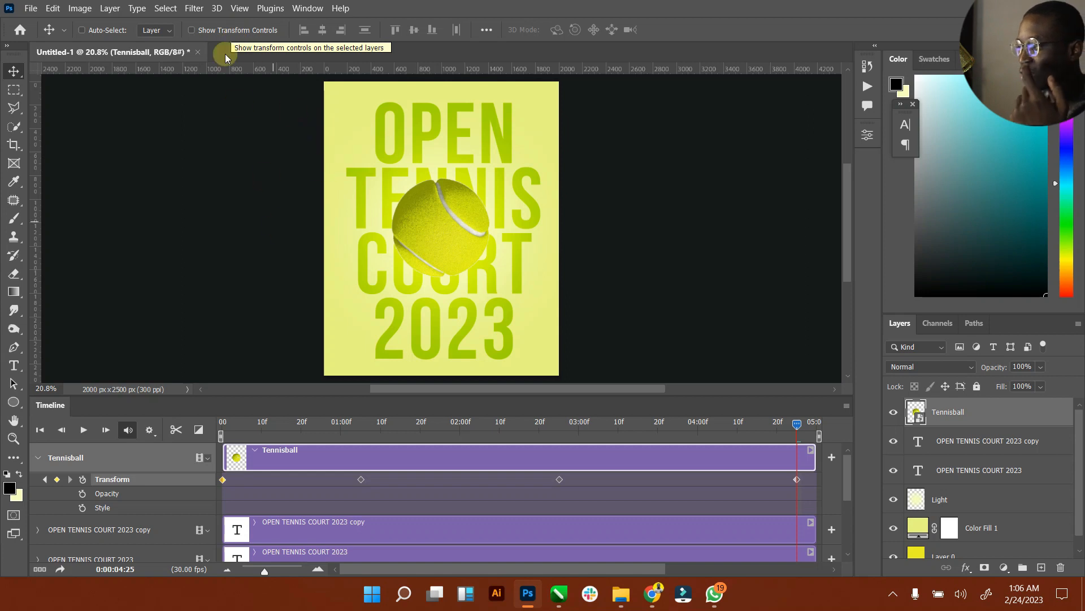
left_click(224, 34)
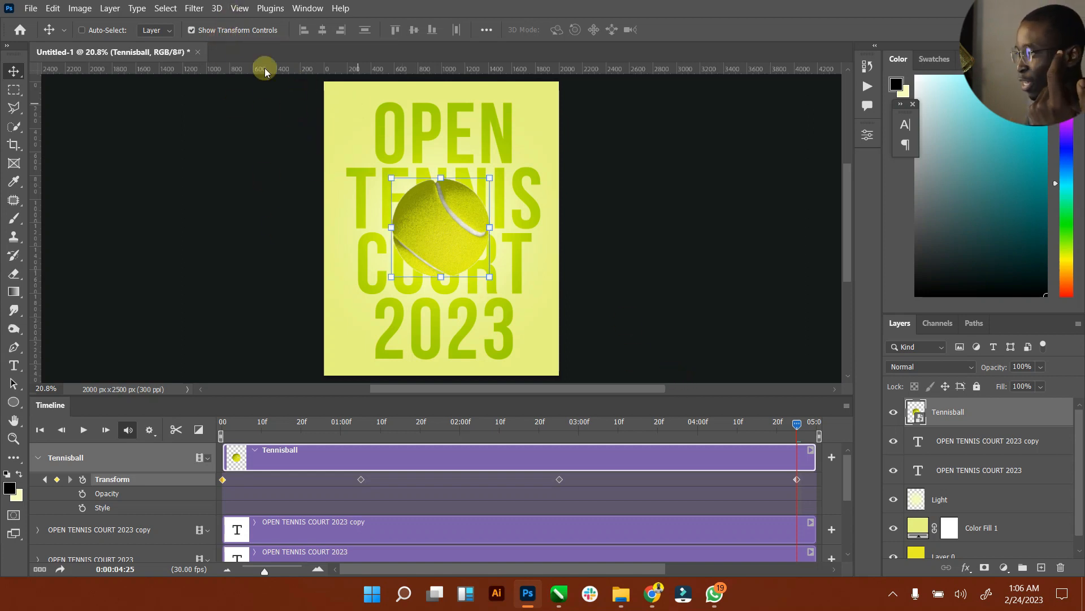
left_click(221, 32)
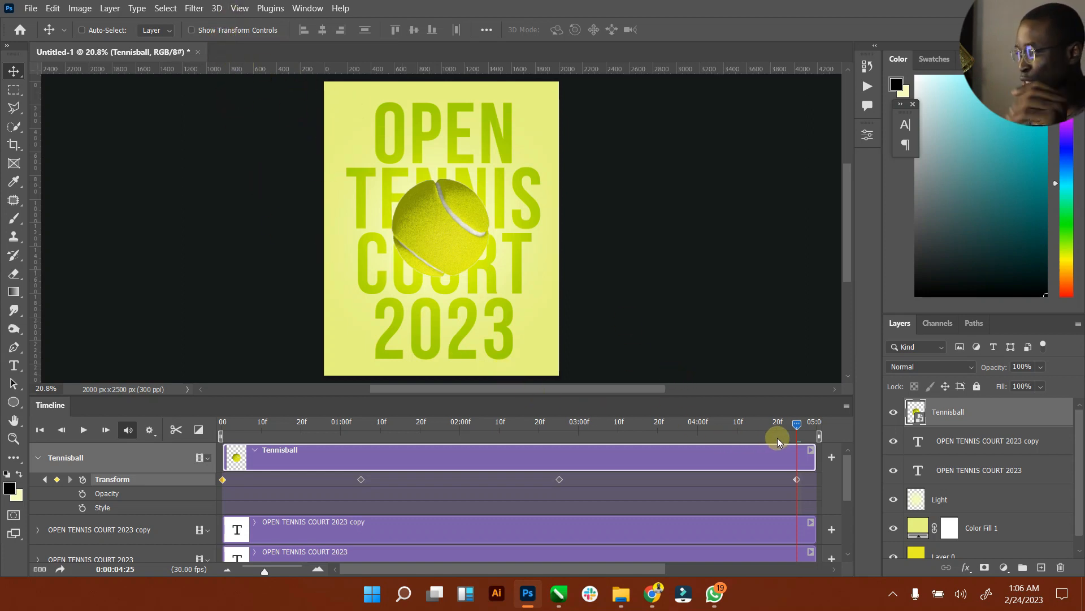
left_click(793, 426)
Step: Play and stop the spin preview, then undo the rotation keyframes with Ctrl+Z
left_click(84, 431)
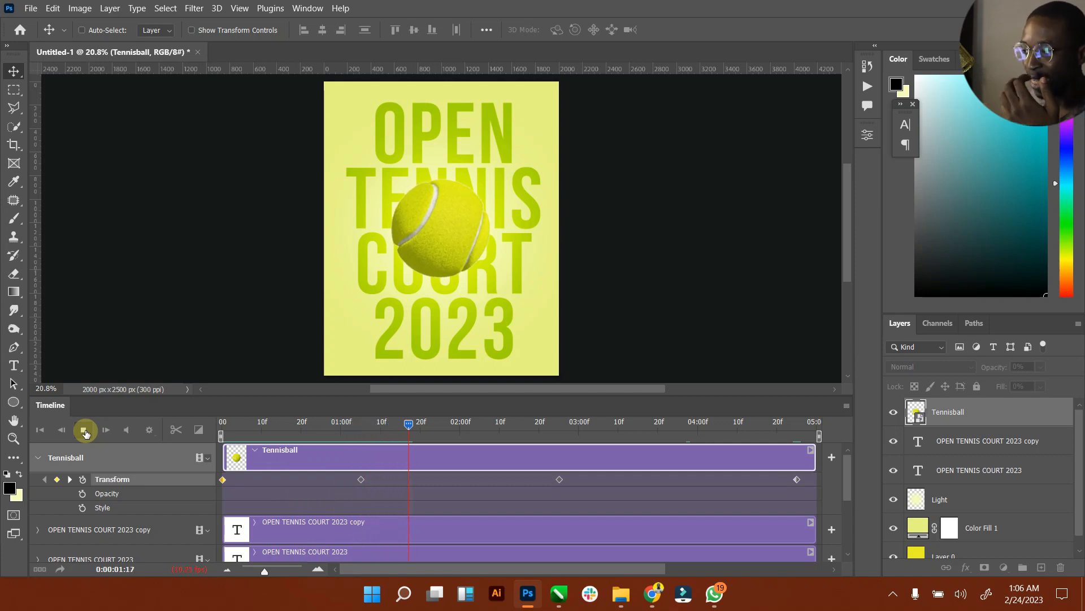
left_click(84, 430)
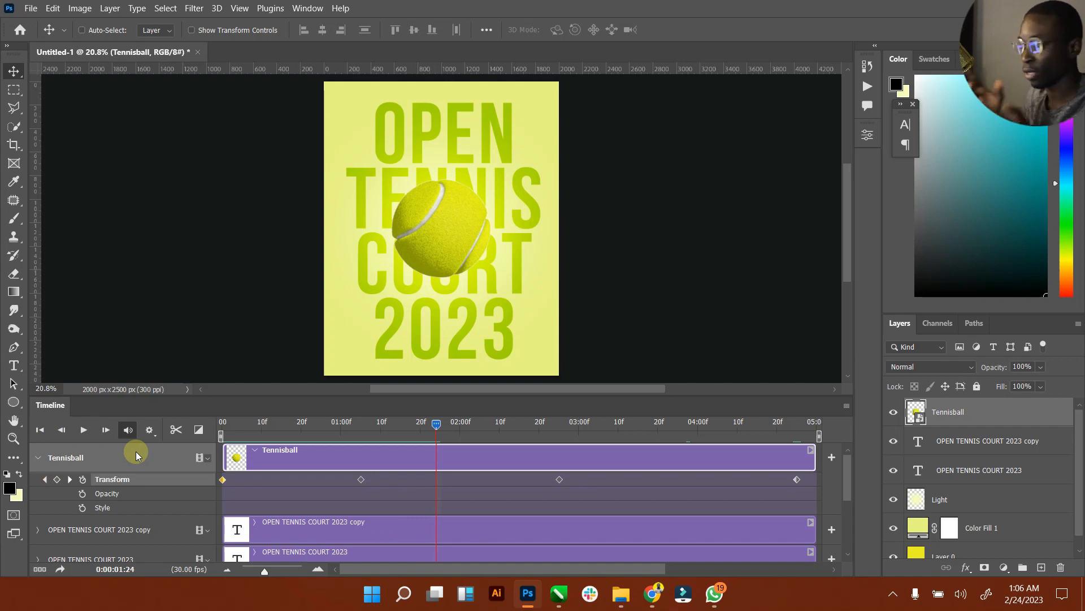
key("ctrl+z")
key("ctrl+z")
key("ctrl+z")
key("ctrl+z")
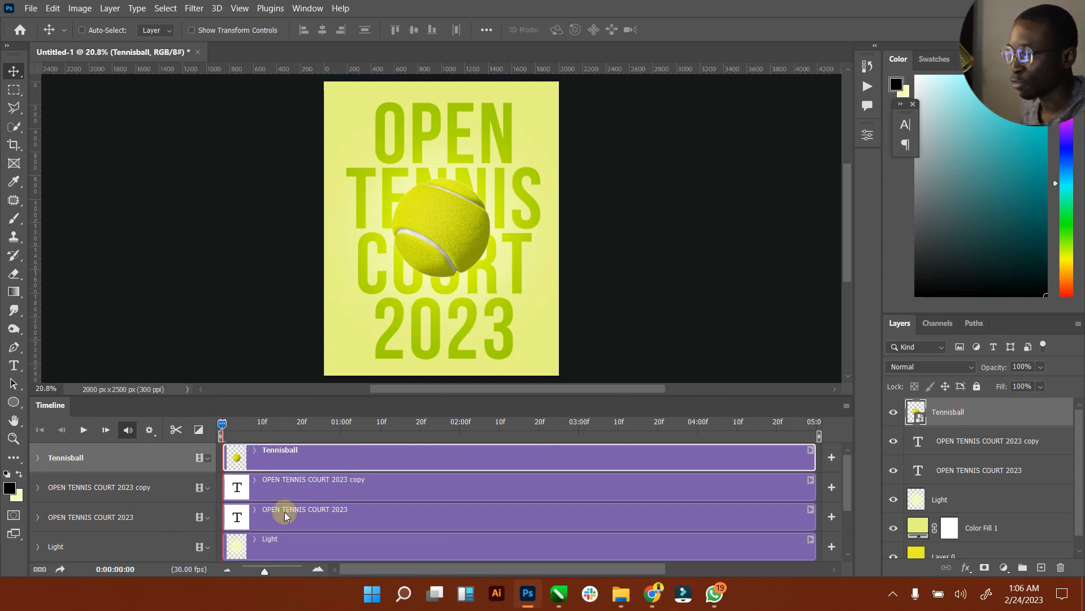
Step: Add a frame-0 Transform keyframe on the Tennisball track and move the playhead to about 02:20
left_click(39, 458)
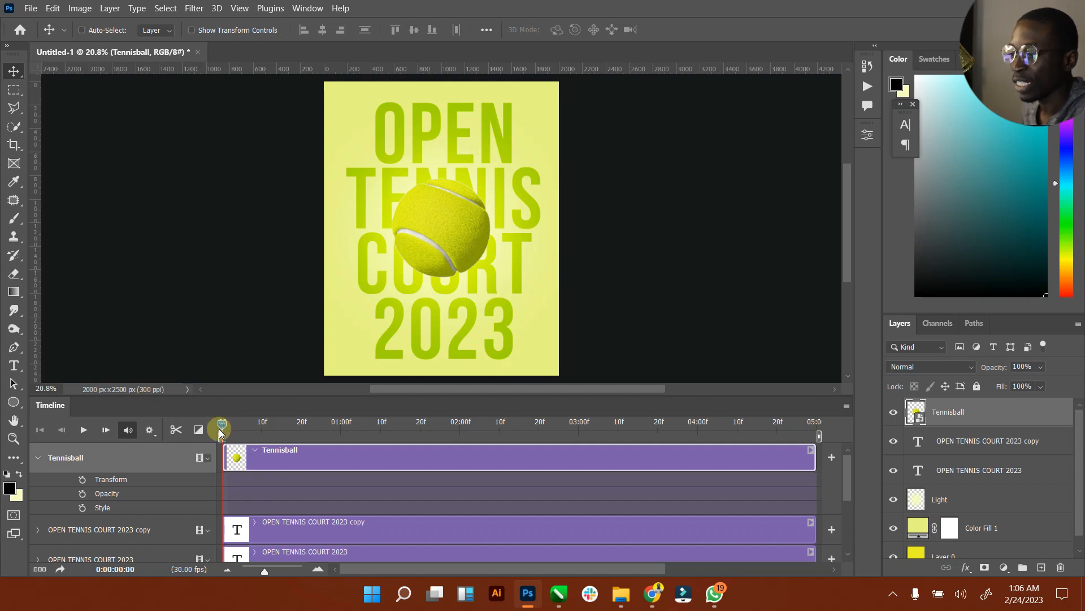
left_click(82, 480)
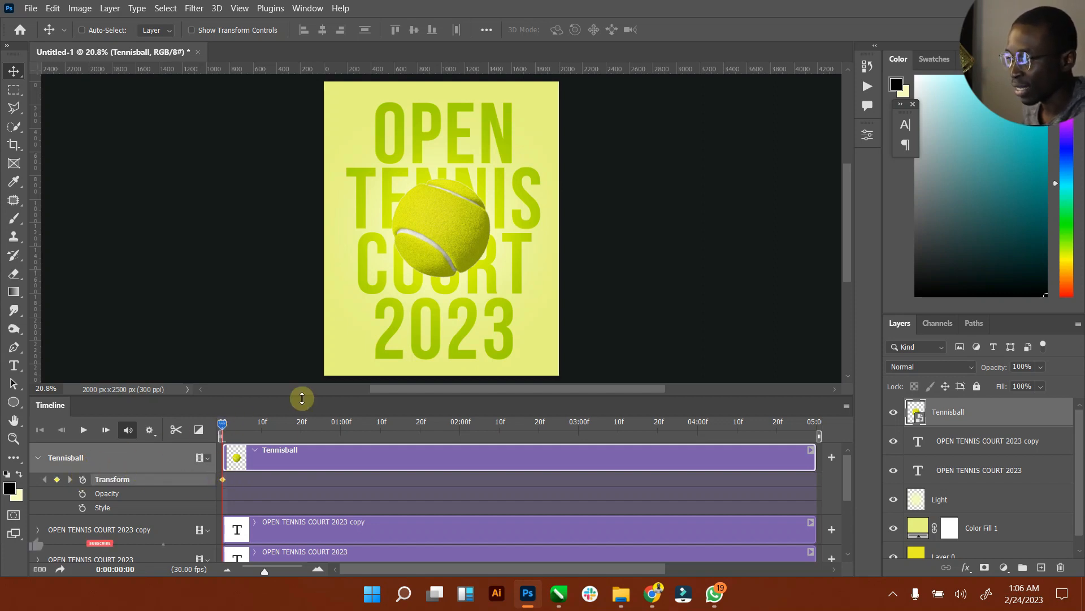
left_click_drag(221, 426, 543, 428)
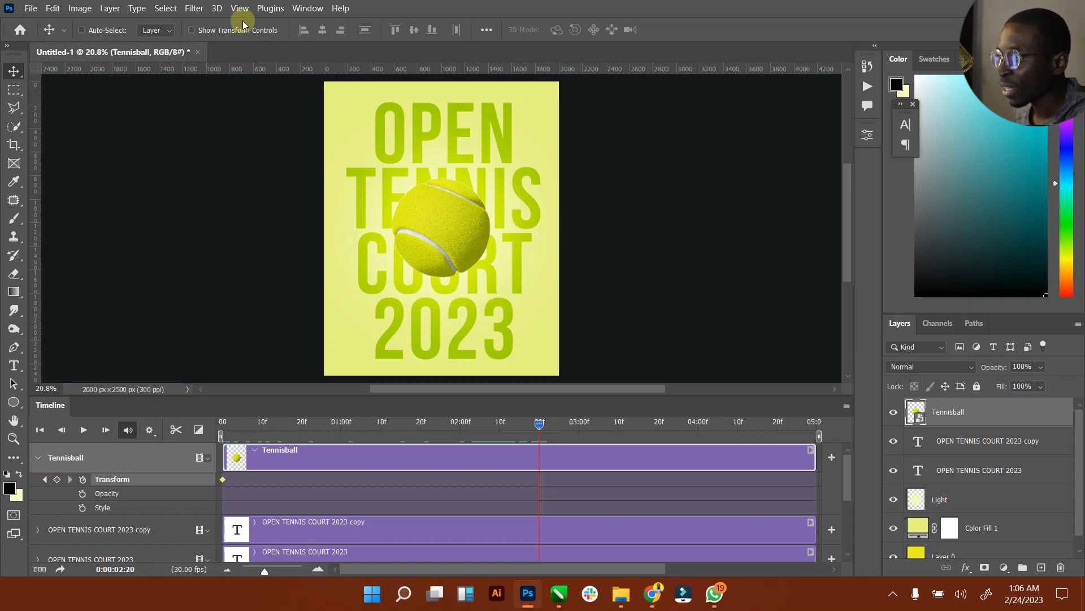
Step: Show the Properties panel and set the ball's rotation angle to 180° mid-timeline
left_click(866, 138)
left_click(868, 134)
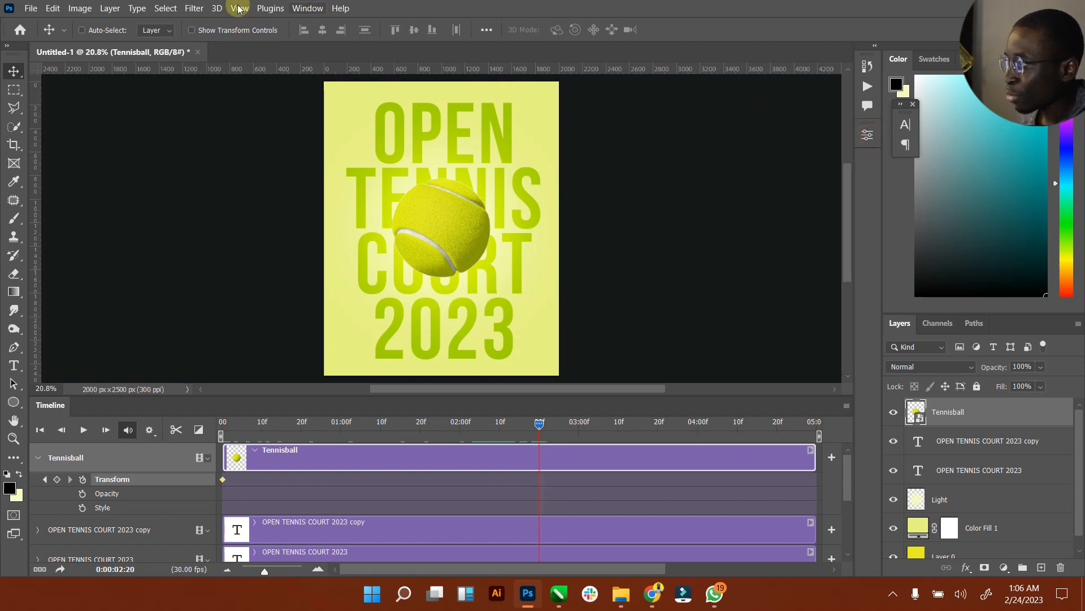
left_click(308, 8)
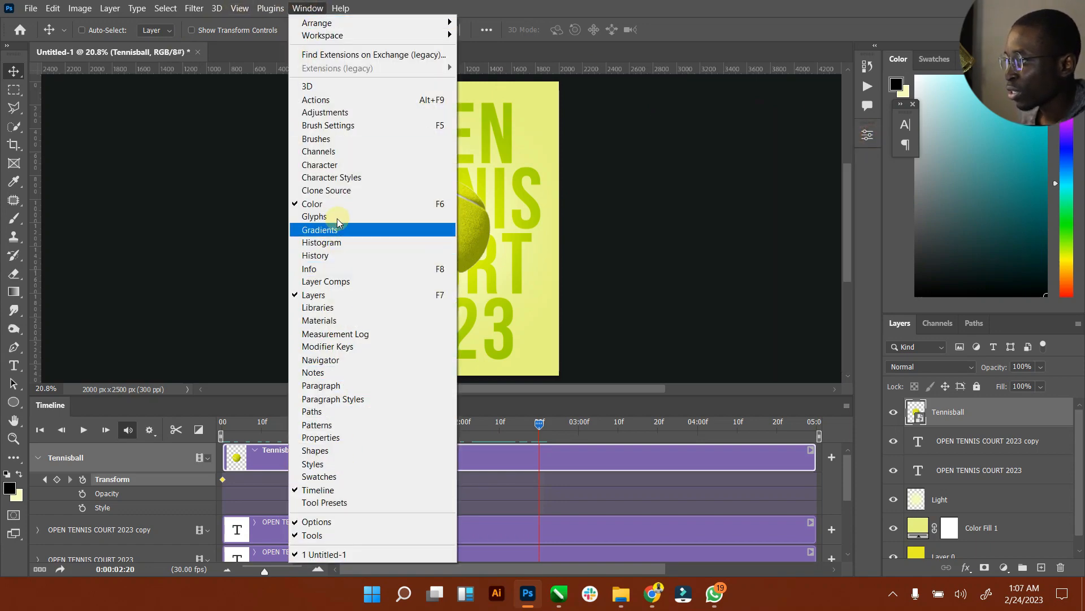
left_click(328, 438)
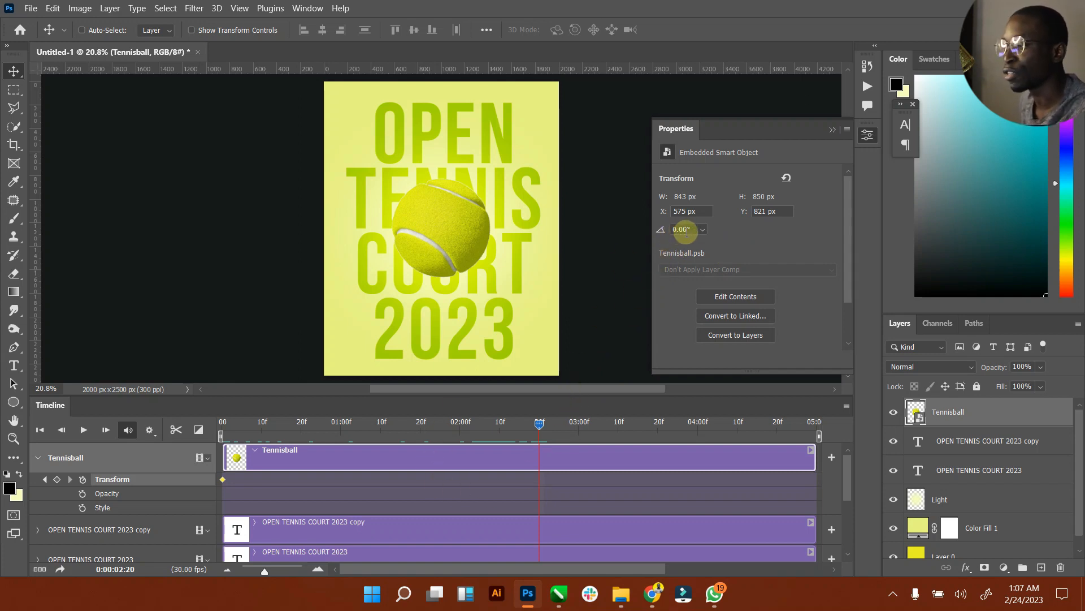
left_click_drag(695, 229, 639, 225)
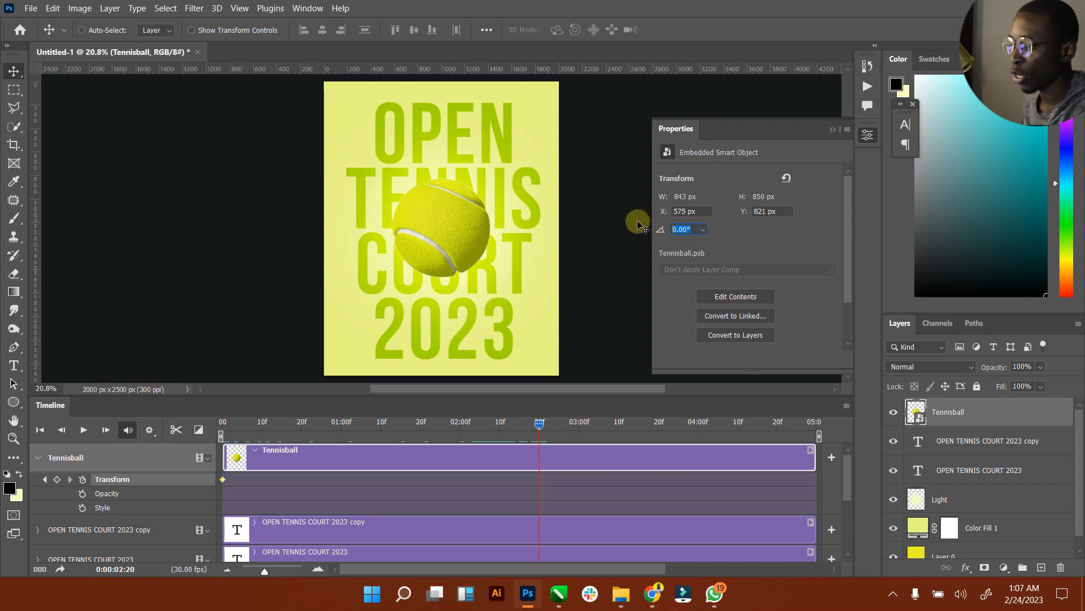
key("Return")
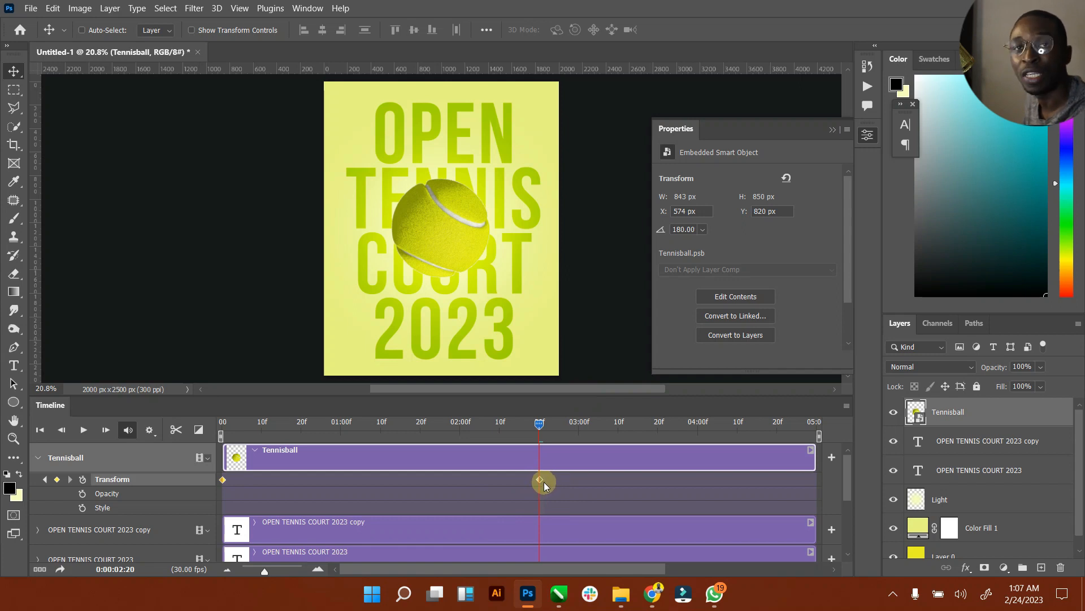
Step: Set the angle back to 0° at the last frame, then return to the first frame
left_click_drag(540, 424, 878, 427)
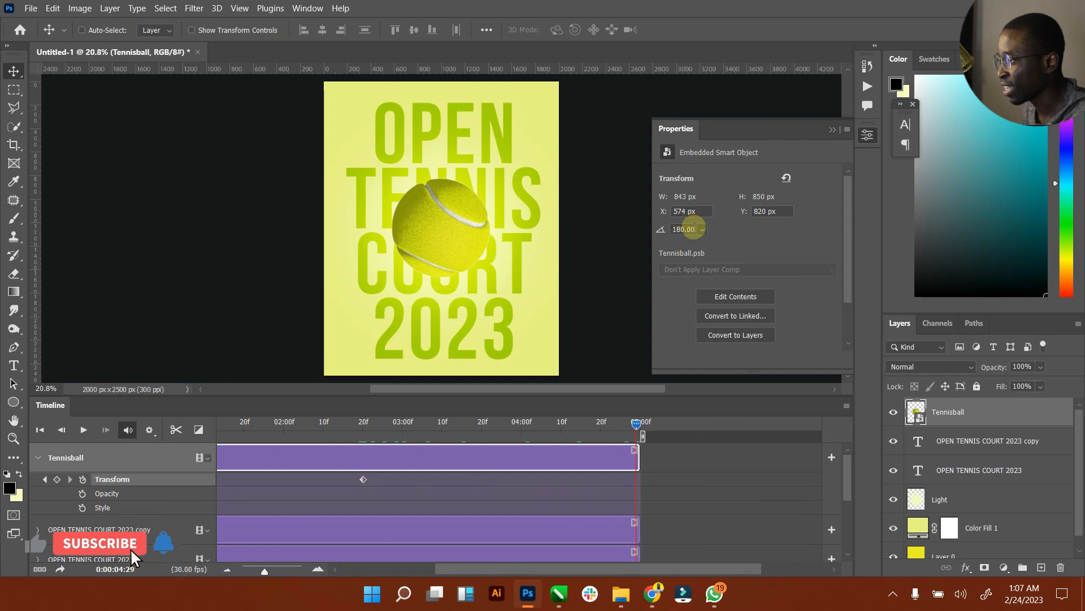
left_click(684, 229)
type("0")
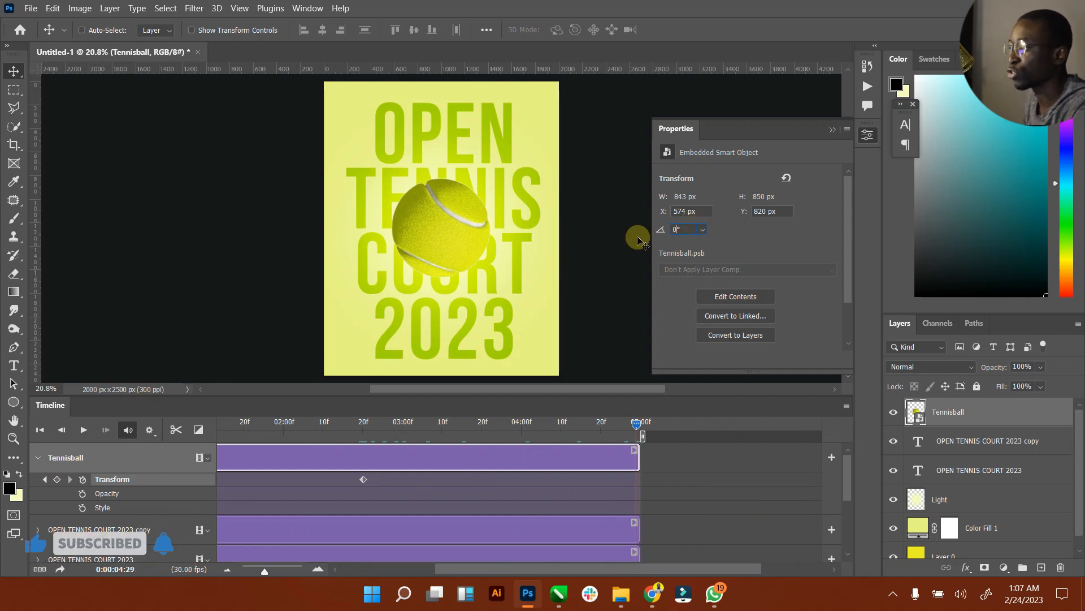
key("Return")
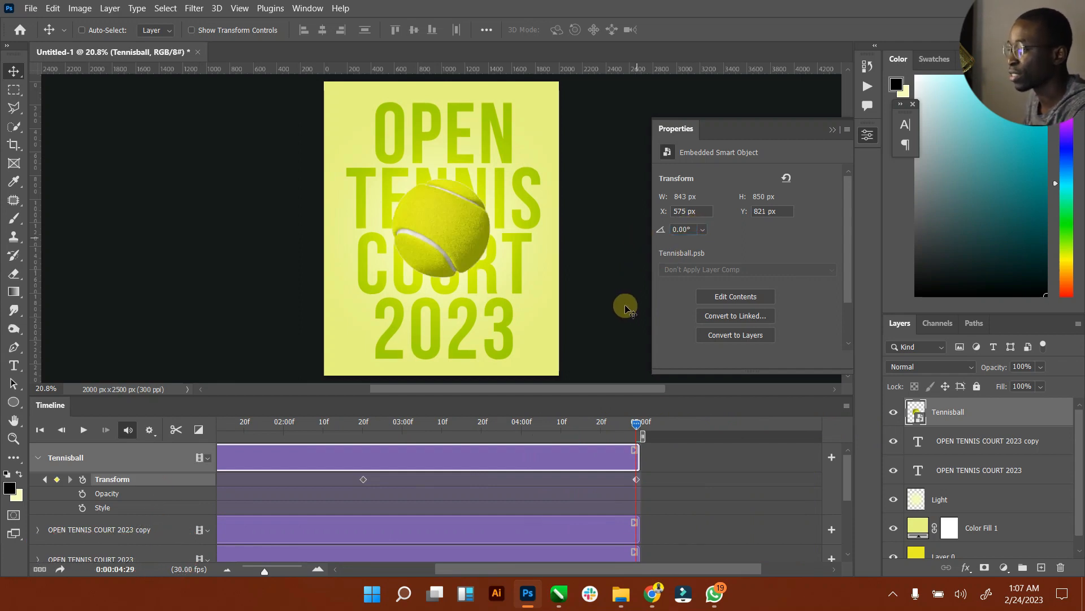
left_click(38, 431)
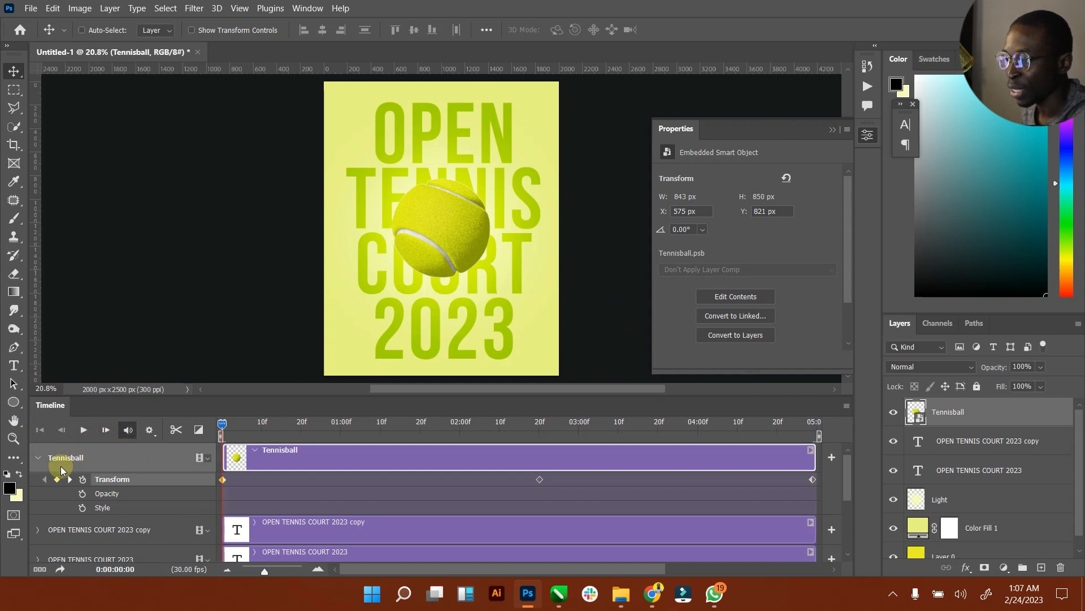
left_click(38, 459)
Step: Play the ball's spinning animation, then collapse the Properties panel
left_click(83, 430)
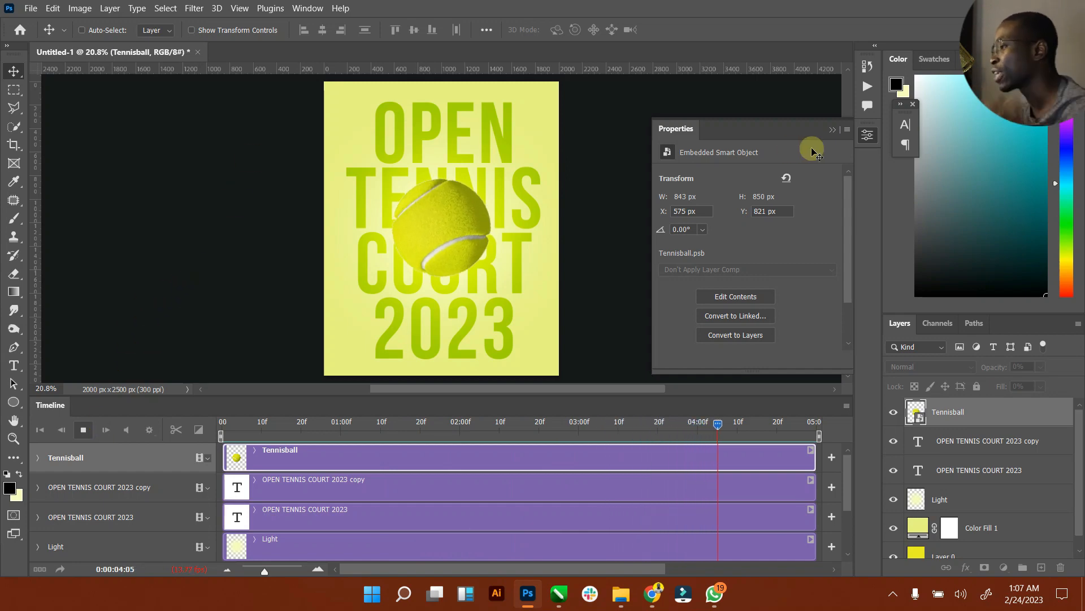
left_click(830, 133)
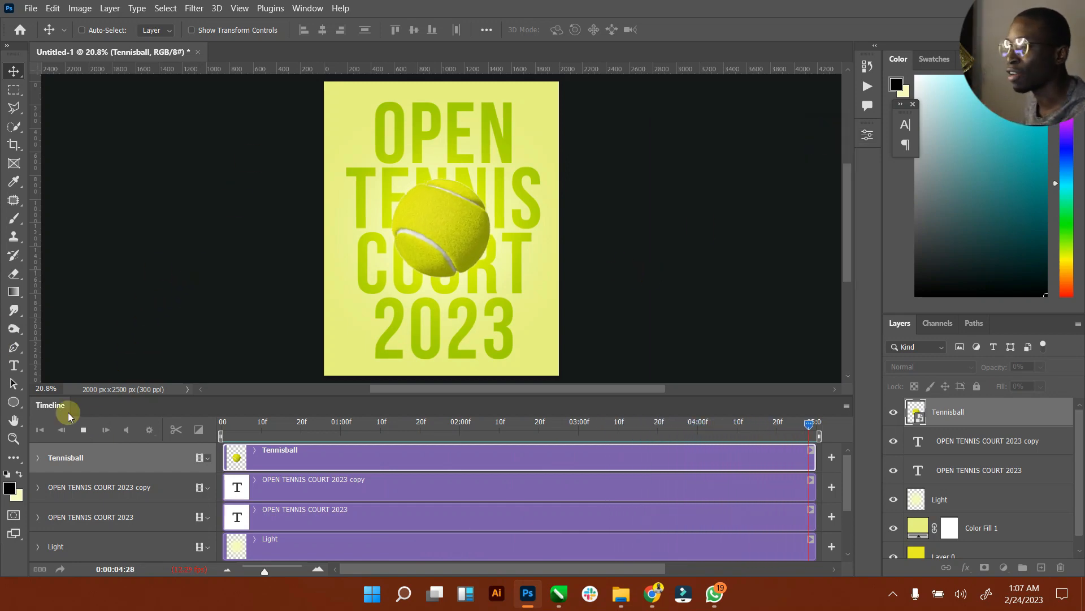